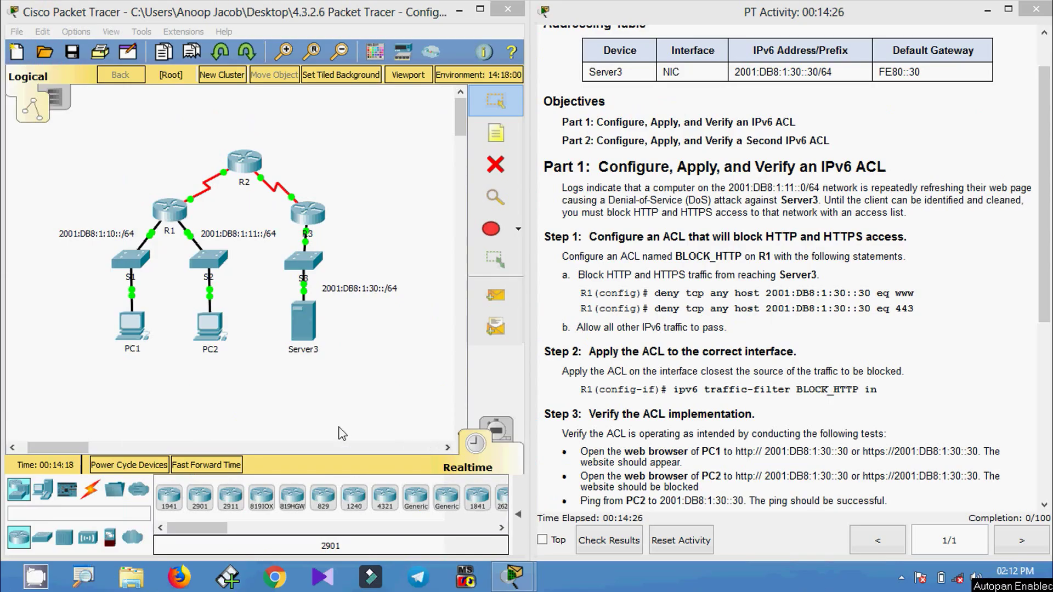
- Open R1's CLI and enter privileged and global configuration mode
{"action": "left_click", "coordinate": [169, 216]}
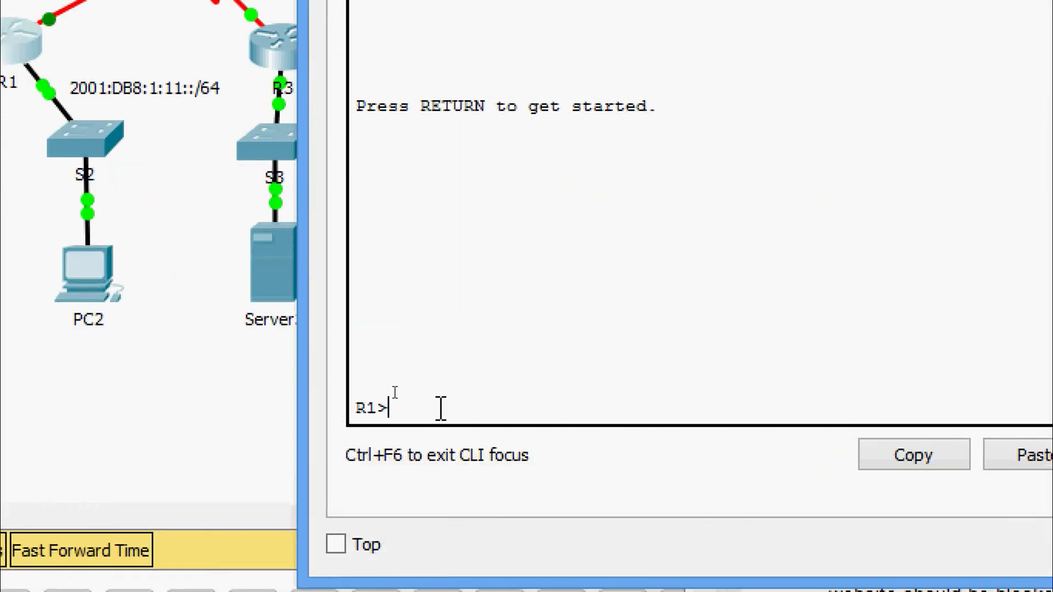
{"action": "key", "text": "Return"}
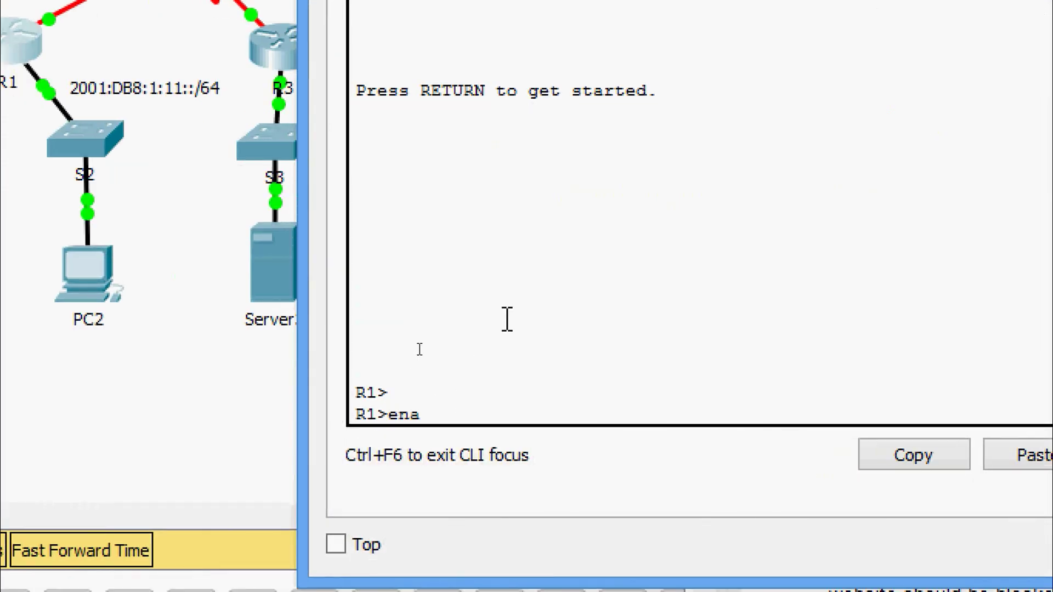
{"action": "type", "text": "ena"}
{"action": "key", "text": "Tab"}
{"action": "key", "text": "Return"}
{"action": "type", "text": "conf"}
{"action": "key", "text": "Tab"}
{"action": "type", "text": "t"}
{"action": "key", "text": "Tab"}
{"action": "key", "text": "Return"}
{"action": "key", "text": "Return"}
{"action": "key", "text": "Return"}
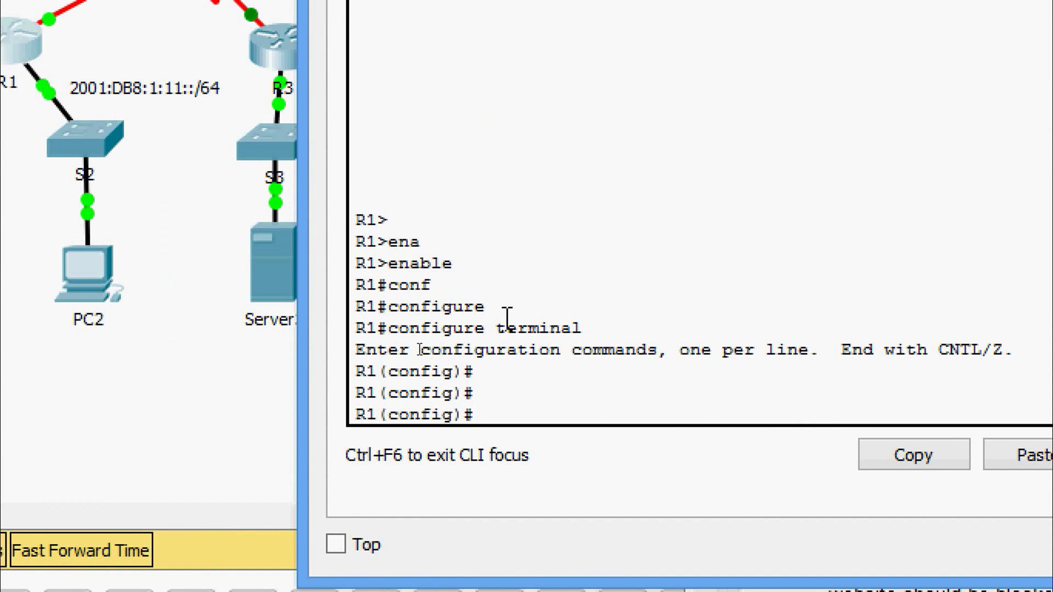
- Create the IPv6 access list BLOCK_HTTP on R1
{"action": "type", "text": "ipv"}
{"action": "key", "text": "Tab"}
{"action": "type", "text": "?ac"}
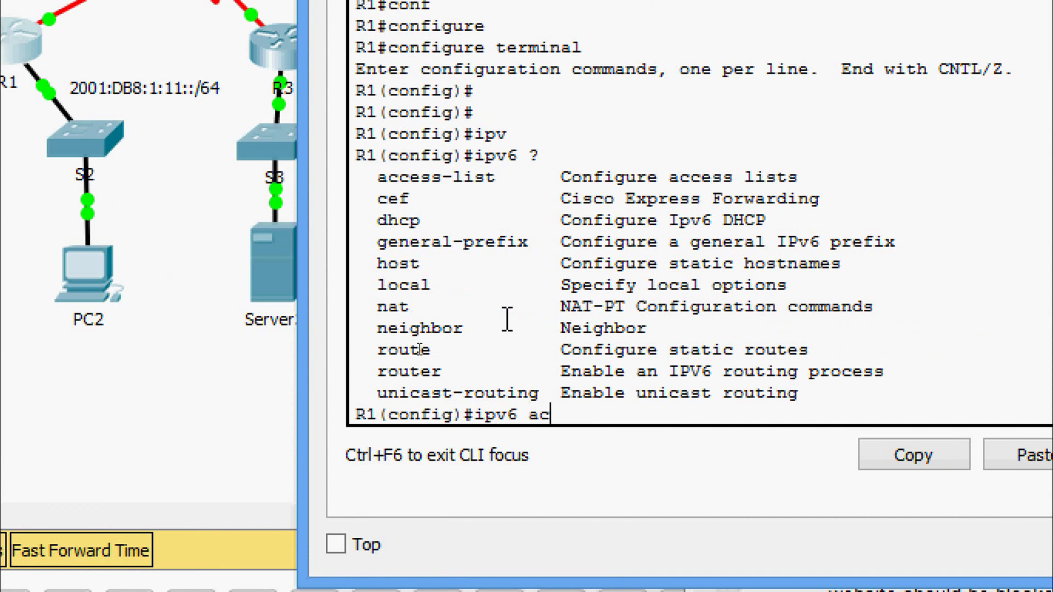
{"action": "key", "text": "Tab"}
{"action": "type", "text": "?"}
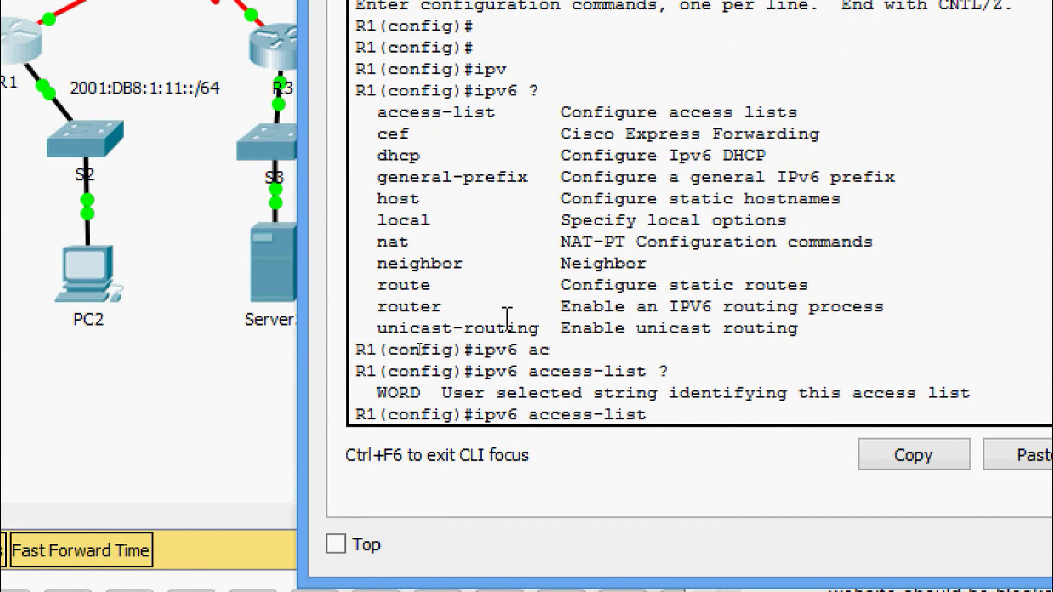
{"action": "type", "text": "BLOCK_HTTP"}
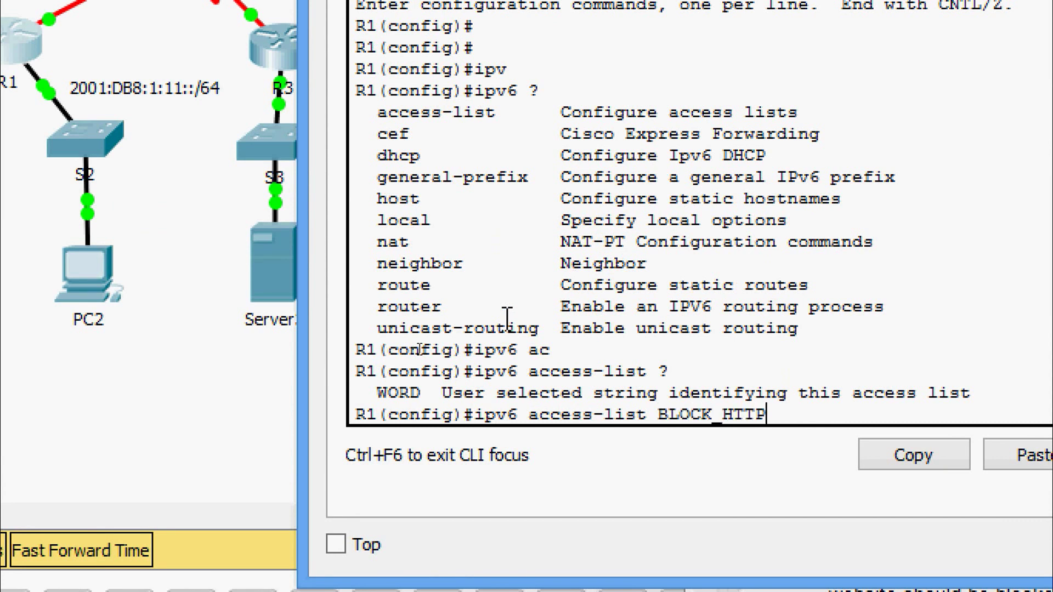
{"action": "key", "text": "Return"}
{"action": "key", "text": "Return"}
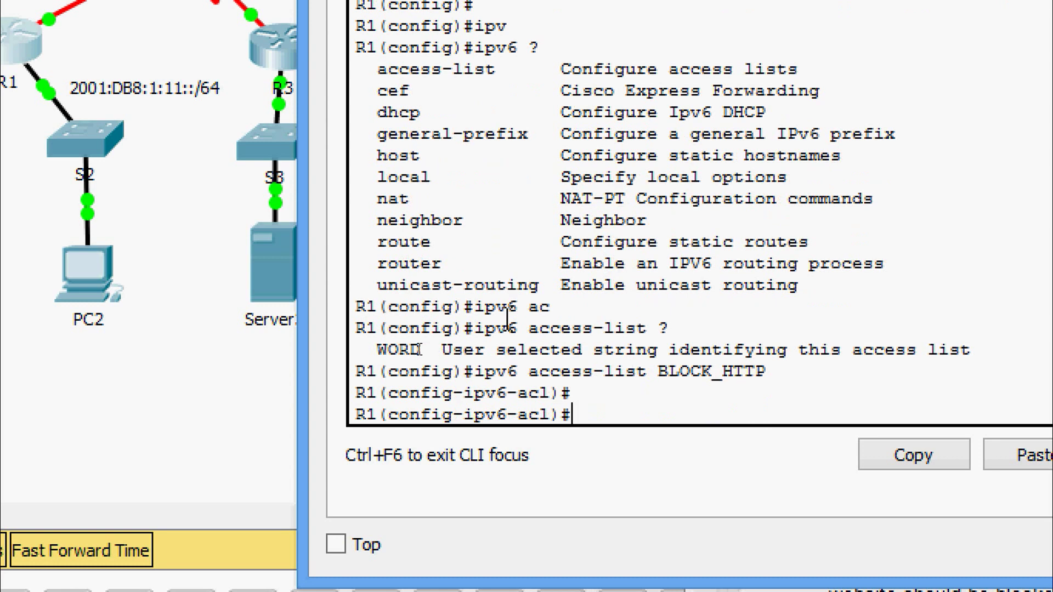
{"action": "type", "text": "den"}
{"action": "key", "text": "Tab"}
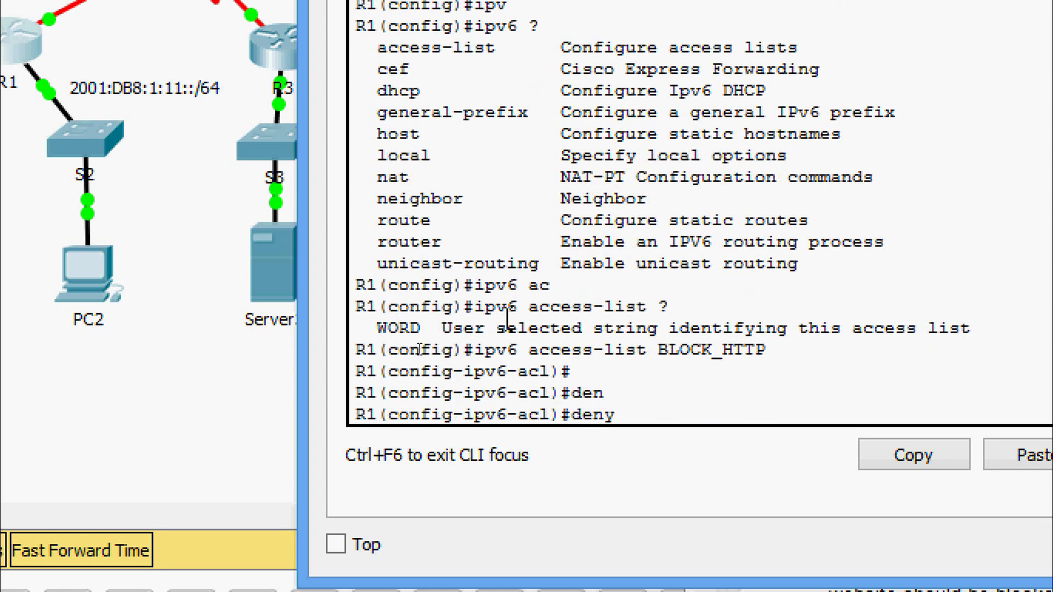
{"action": "type", "text": "tc"}
{"action": "key", "text": "Tab"}
{"action": "type", "text": "an"}
{"action": "key", "text": "Tab"}
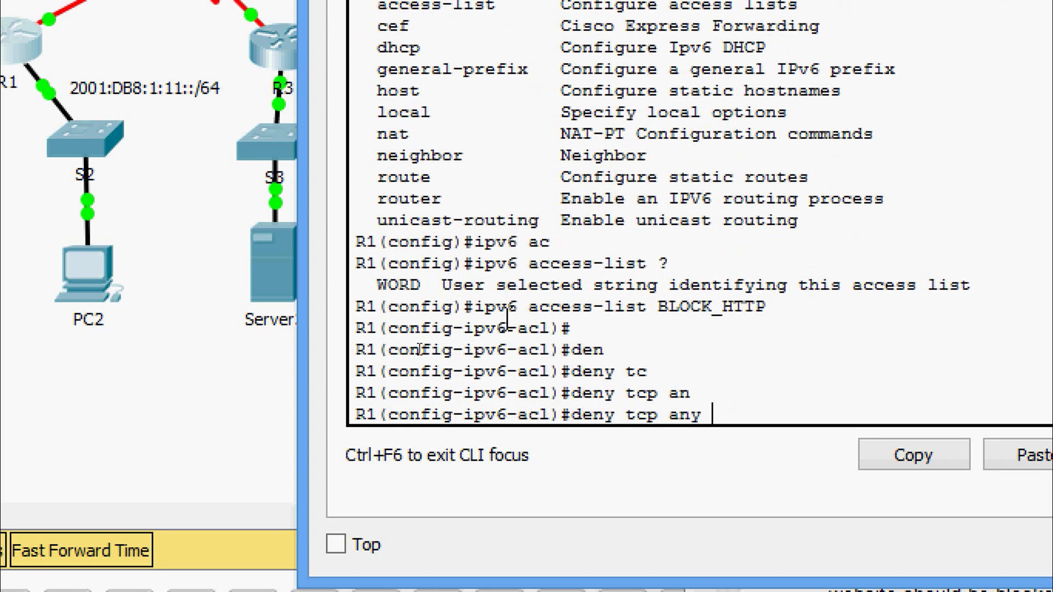
{"action": "type", "text": "h"}
{"action": "key", "text": "BackSpace"}
{"action": "type", "text": "?"}
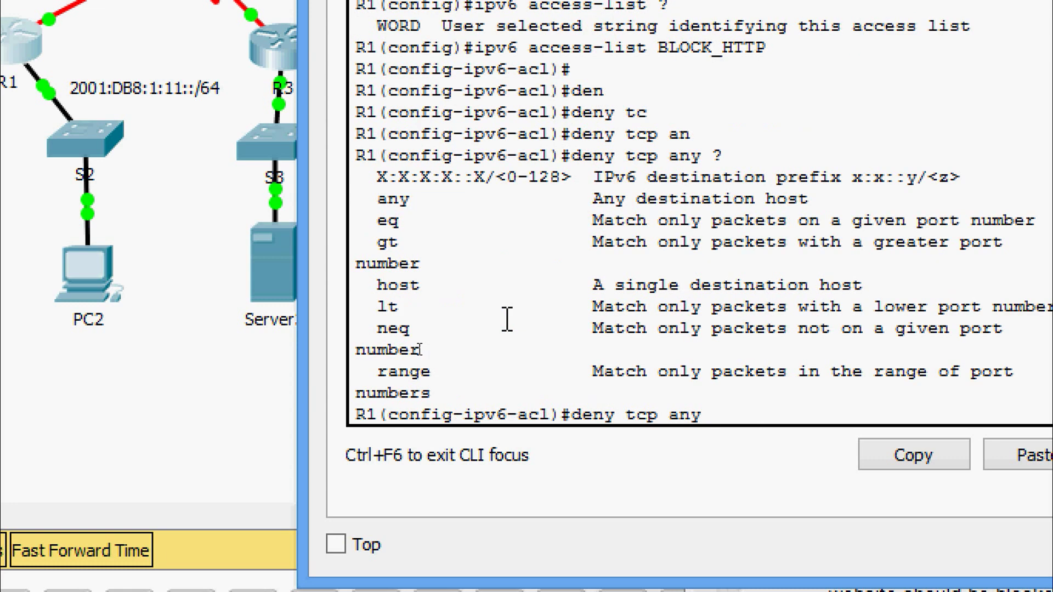
{"action": "type", "text": "h"}
{"action": "key", "text": "Tab"}
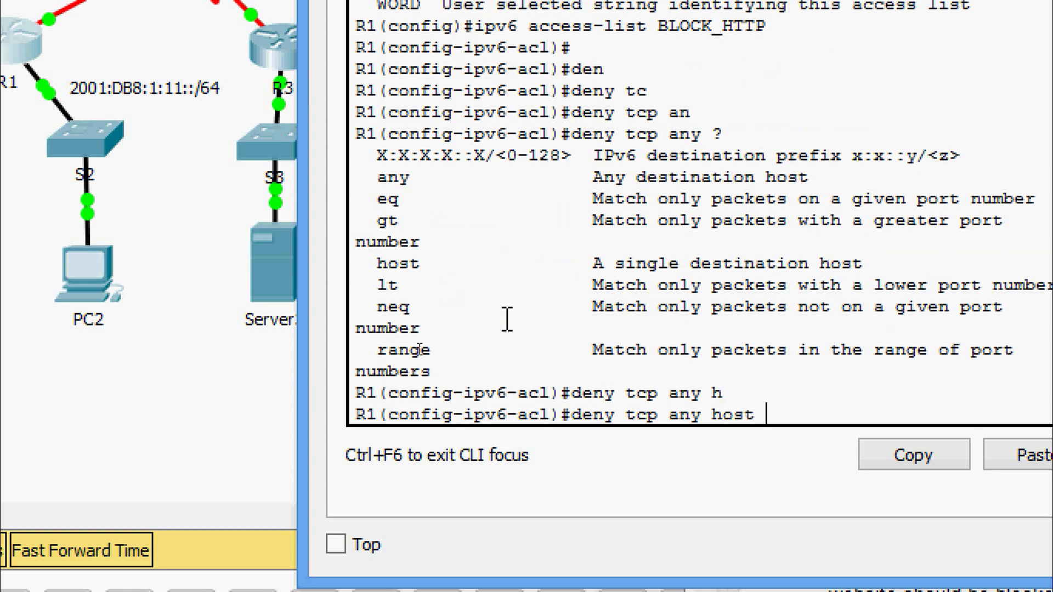
{"action": "type", "text": "?"}
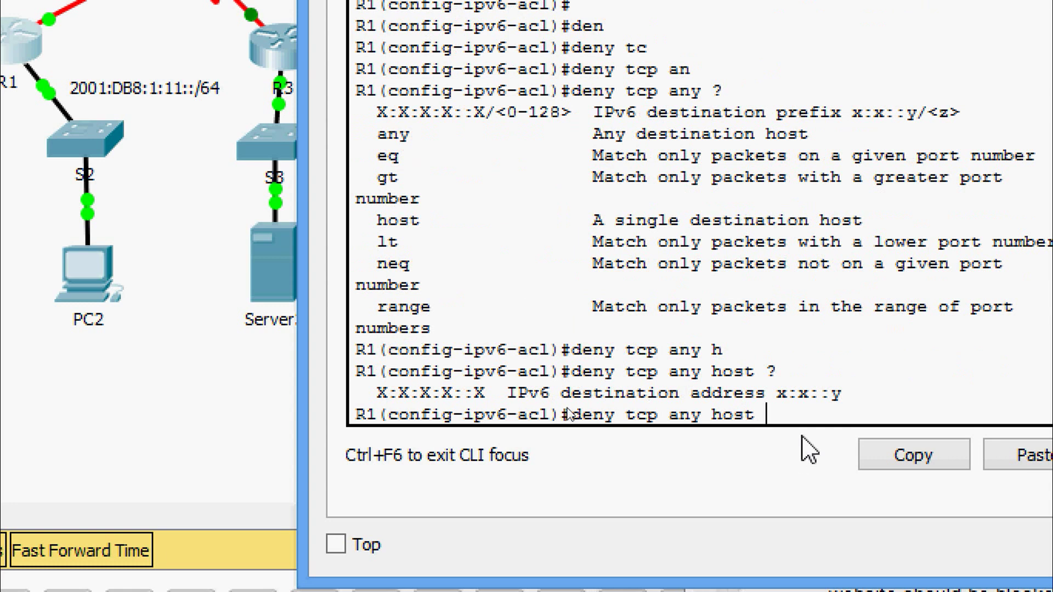
{"action": "right_click", "coordinate": [812, 417]}
{"action": "left_click", "coordinate": [865, 477]}
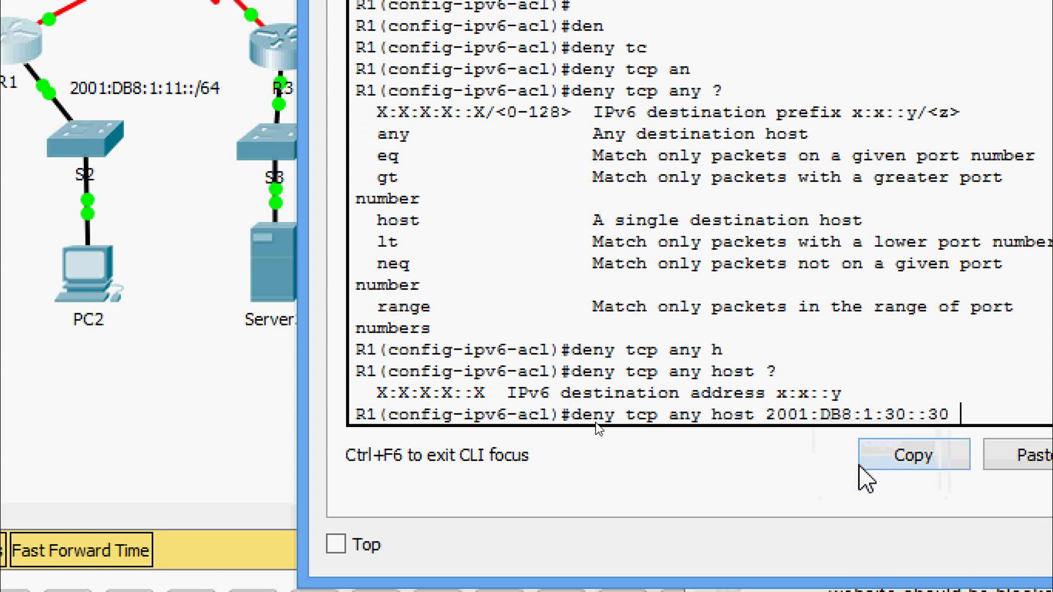
{"action": "type", "text": "?"}
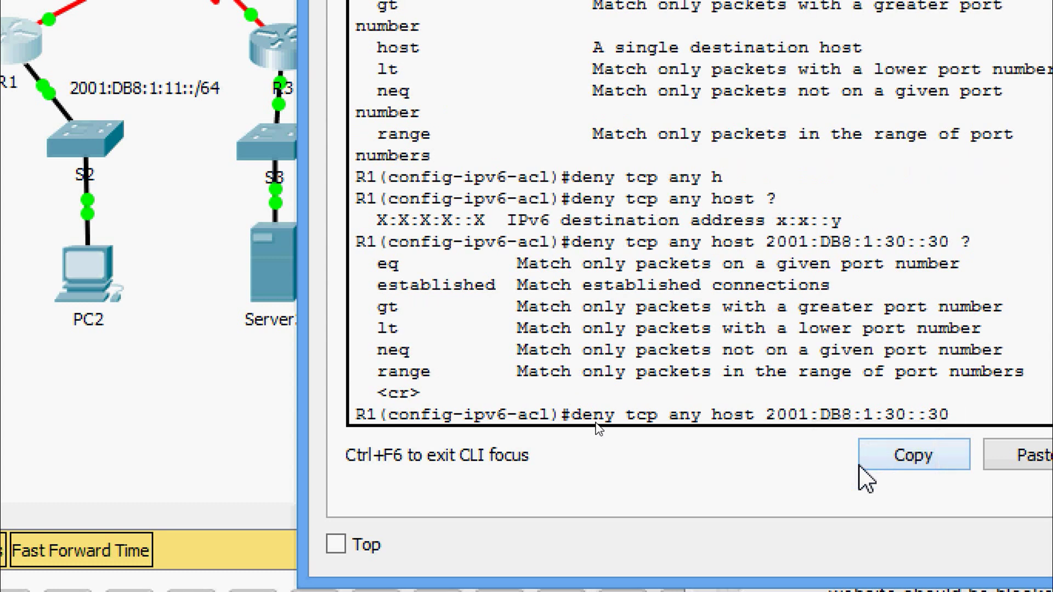
{"action": "type", "text": "eq ?"}
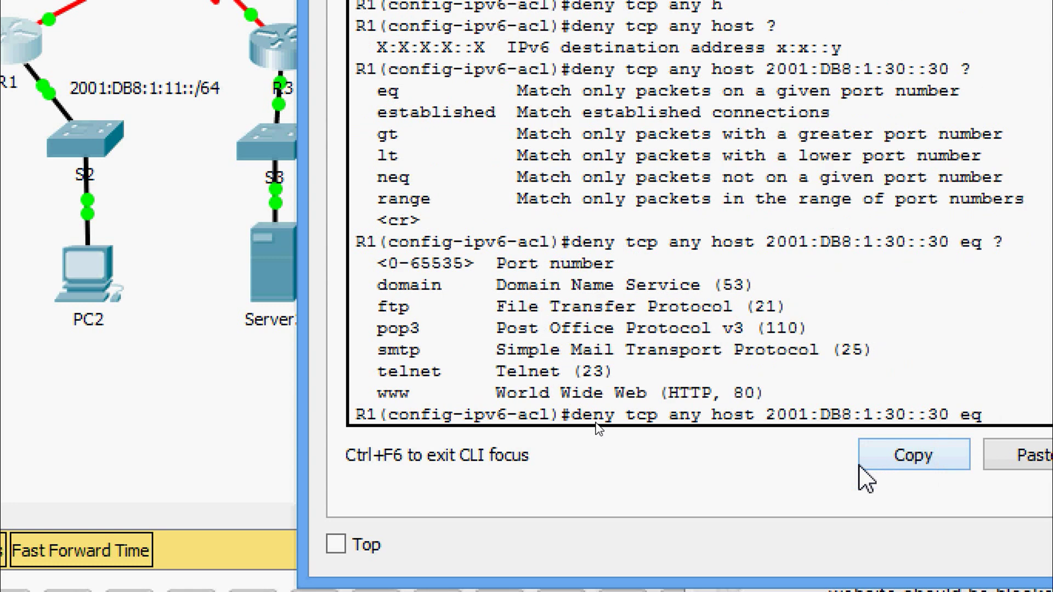
{"action": "key", "text": "Return"}
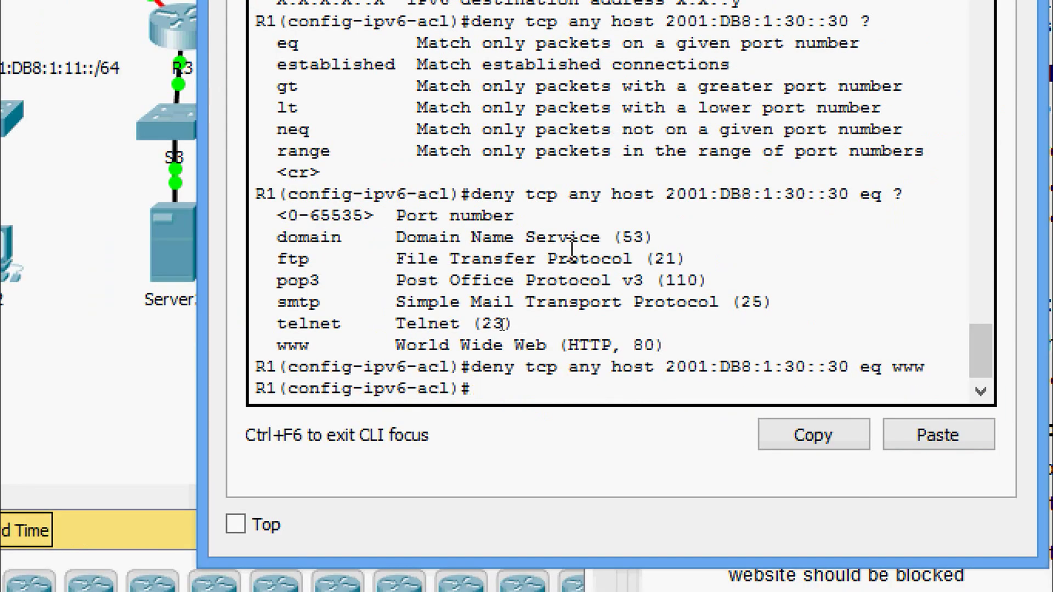
- Add the entry deny tcp any host 2001:DB8:1:30::30 eq 443 to BLOCK_HTTP
{"action": "type", "text": "e"}
{"action": "key", "text": "Tab"}
{"action": "type", "text": "n"}
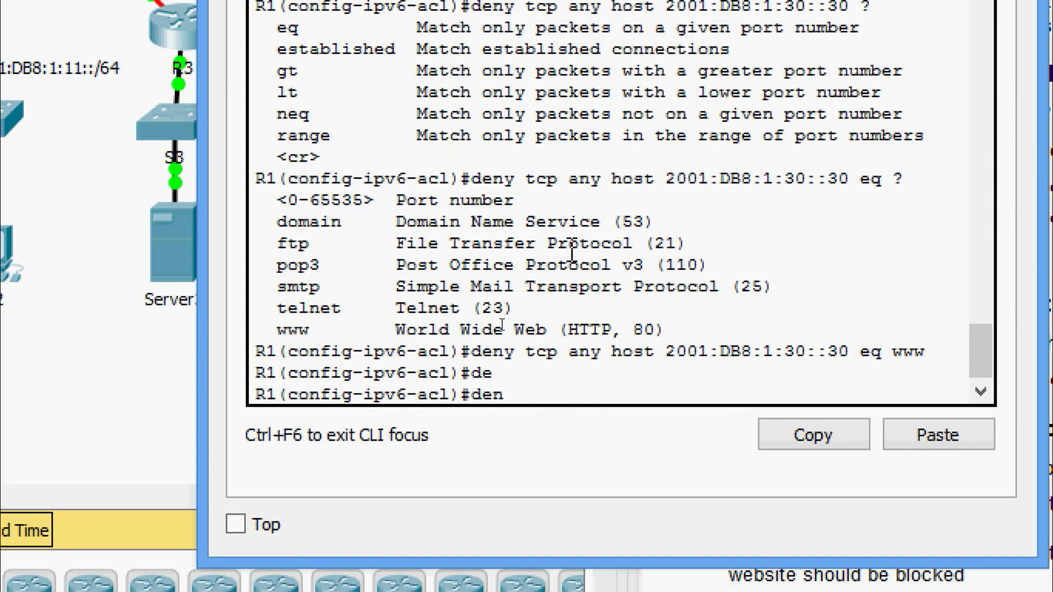
{"action": "key", "text": "Tab"}
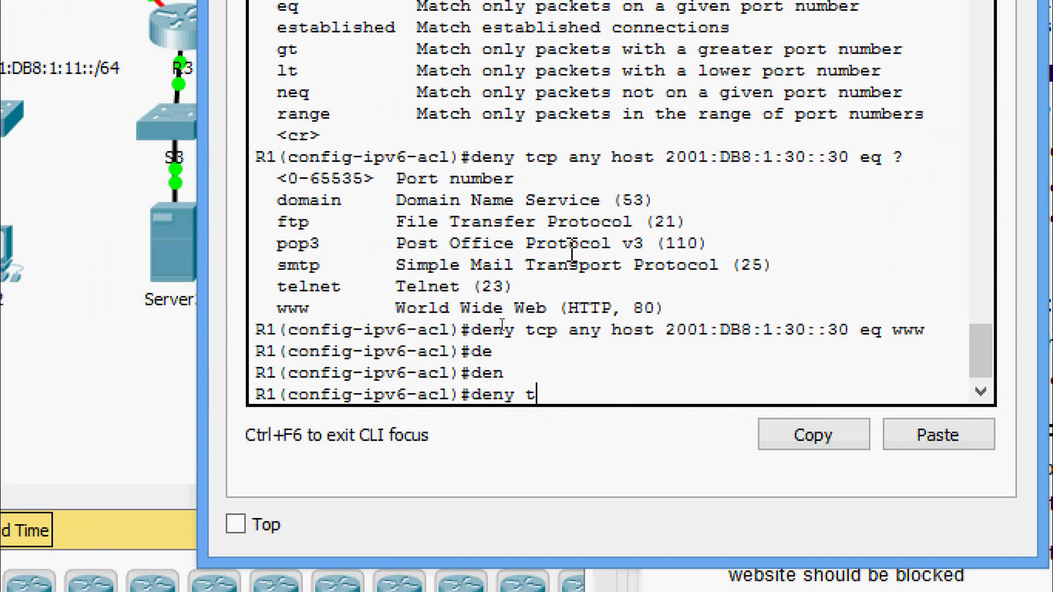
{"action": "type", "text": "cp"}
{"action": "key", "text": "Tab"}
{"action": "type", "text": "any"}
{"action": "key", "text": "Tab"}
{"action": "type", "text": "ho"}
{"action": "key", "text": "Tab"}
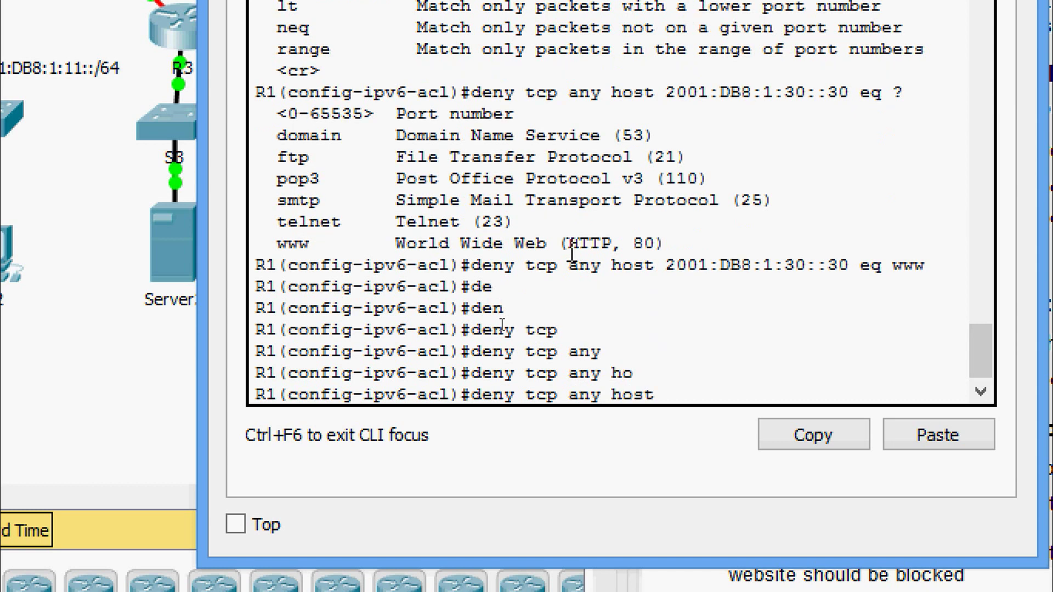
{"action": "right_click", "coordinate": [703, 393]}
{"action": "left_click", "coordinate": [732, 436]}
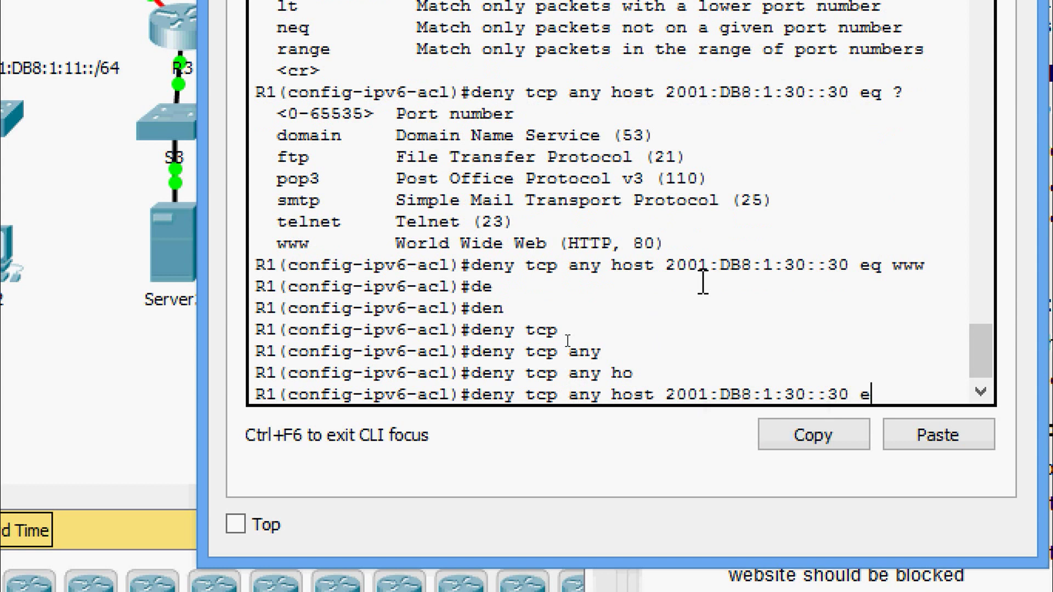
{"action": "type", "text": "eq ?"}
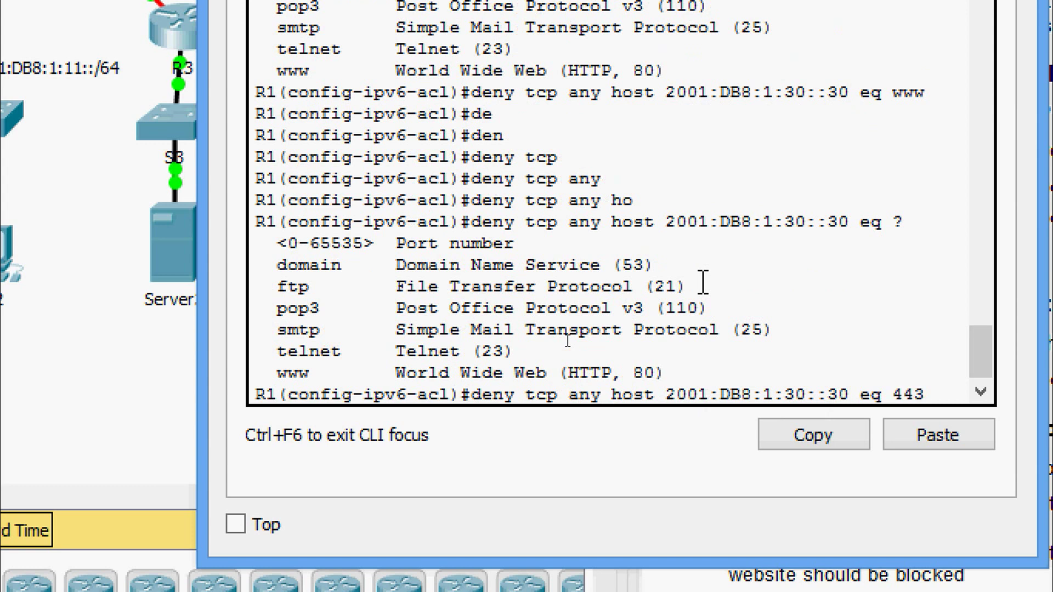
{"action": "key", "text": "Return"}
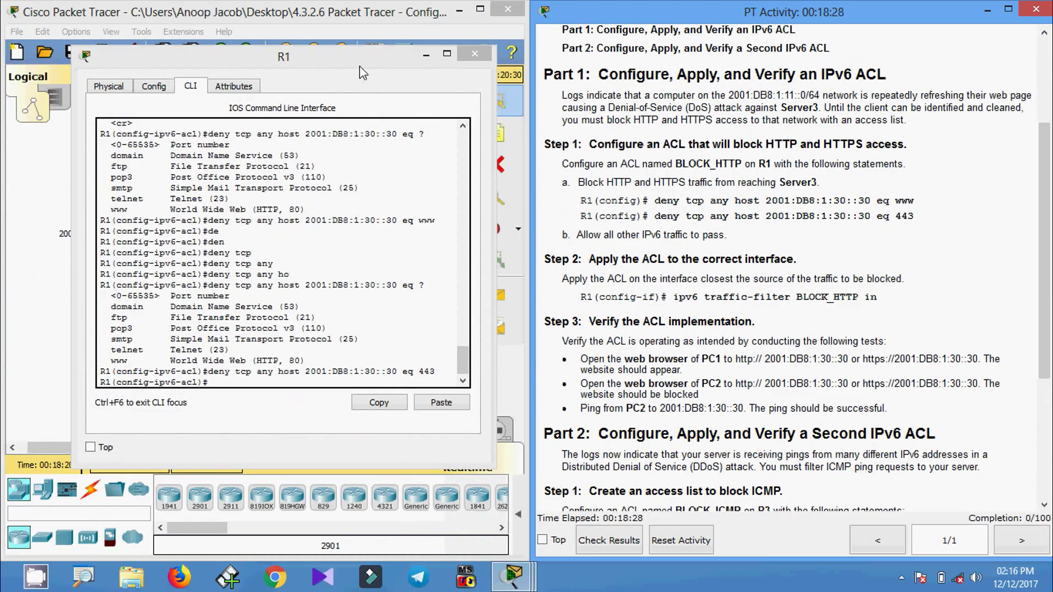
{"action": "left_click_drag", "start_coordinate": [360, 66], "coordinate": [414, 70]}
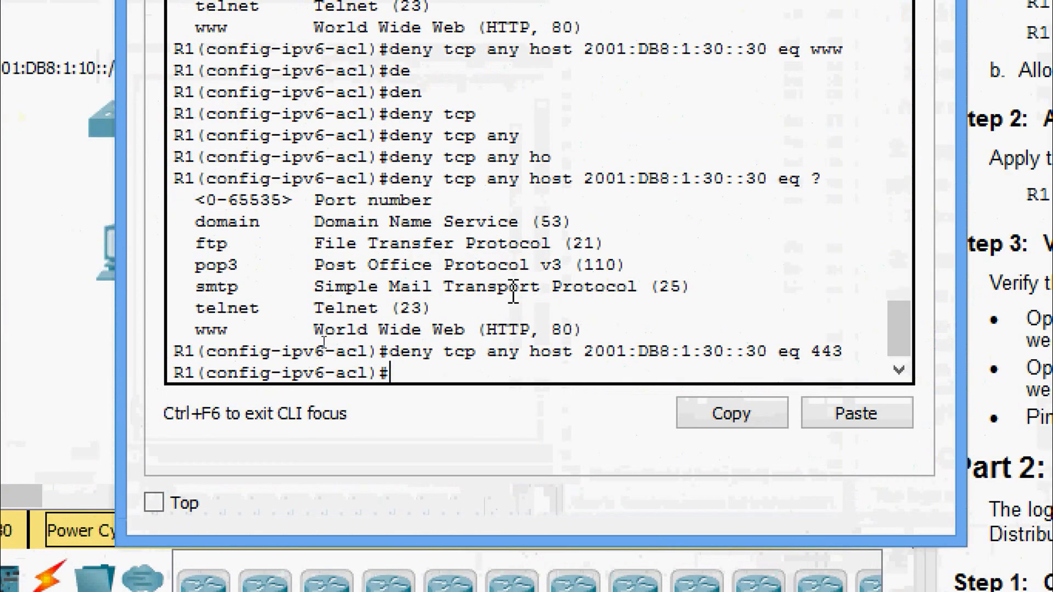
- Add permit ipv6 any any as the final BLOCK_HTTP entry
{"action": "type", "text": "per"}
{"action": "key", "text": "Tab"}
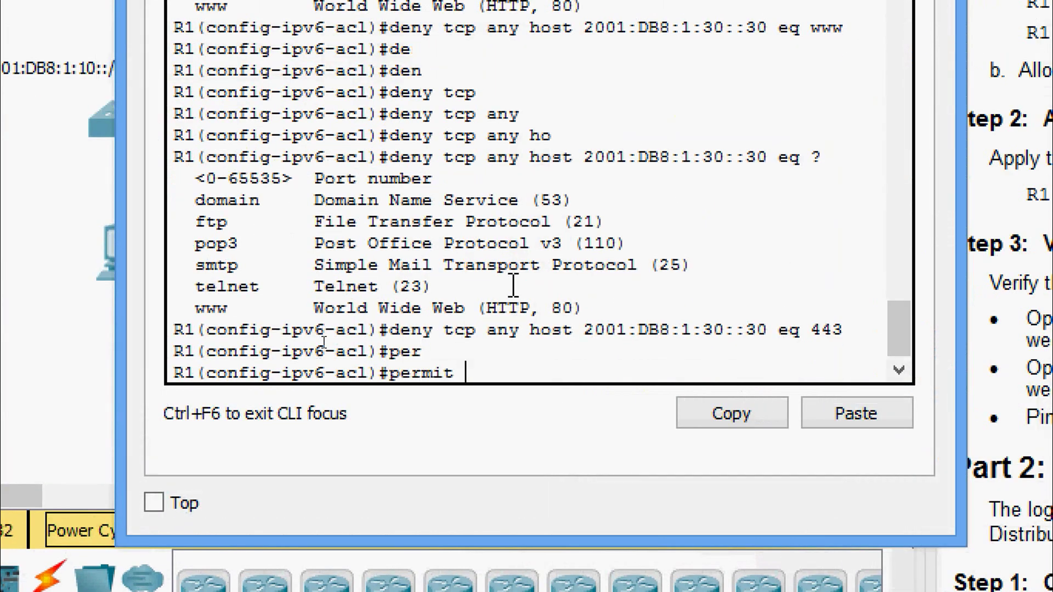
{"action": "type", "text": "ipv"}
{"action": "key", "text": "Tab"}
{"action": "type", "text": "an"}
{"action": "key", "text": "Tab"}
{"action": "type", "text": "an"}
{"action": "key", "text": "Tab"}
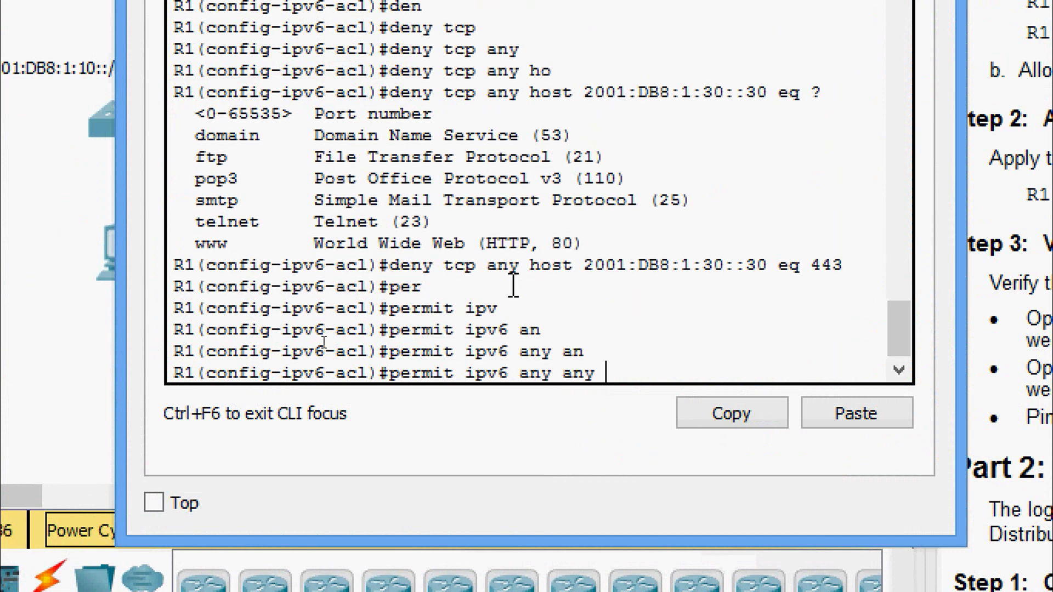
{"action": "key", "text": "Return"}
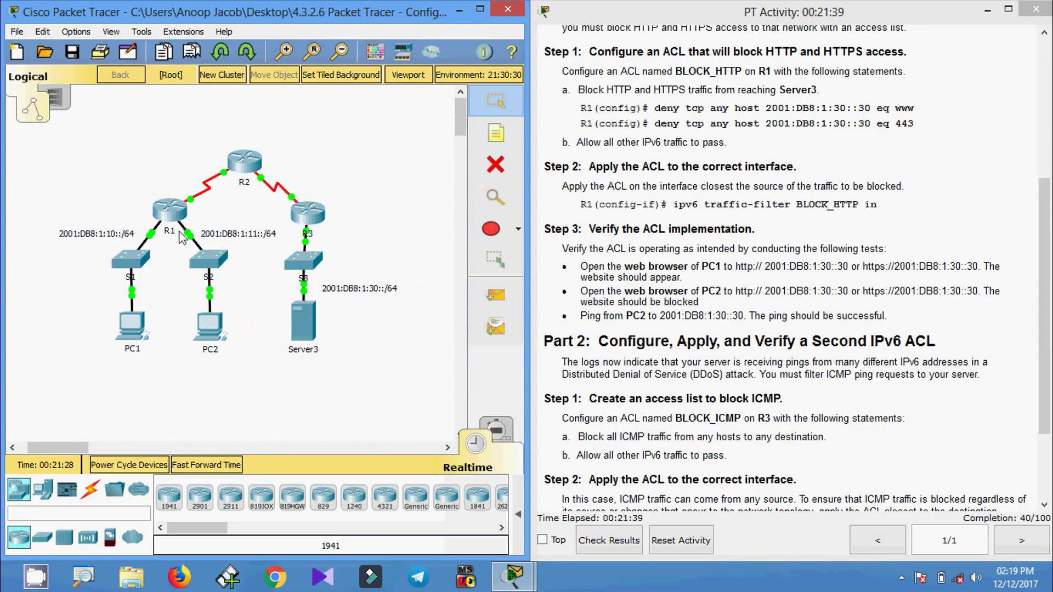
- Leave ACL mode on R1 and enter interface gigabitEthernet 0/1 configuration
{"action": "left_click", "coordinate": [337, 220]}
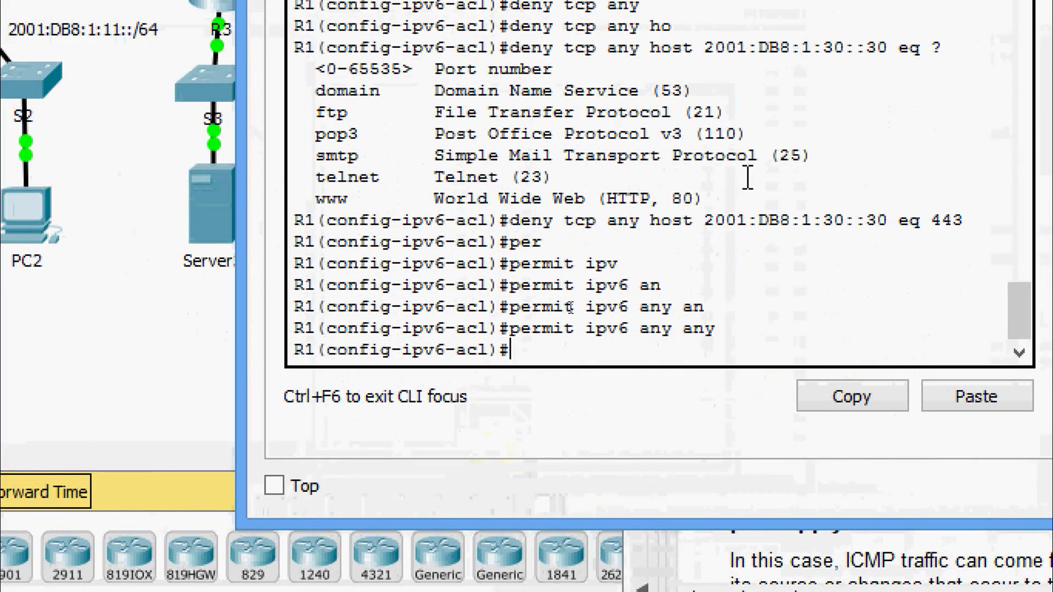
{"action": "type", "text": "exit"}
{"action": "key", "text": "Return"}
{"action": "type", "text": "inter"}
{"action": "key", "text": "Tab"}
{"action": "type", "text": "gi"}
{"action": "key", "text": "Tab"}
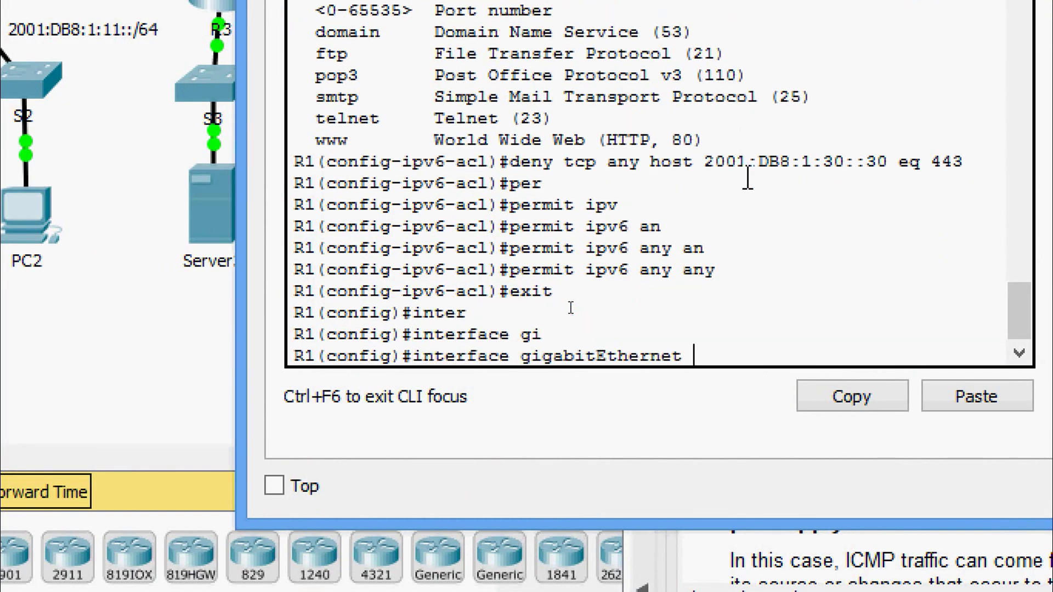
{"action": "type", "text": "0/1"}
{"action": "key", "text": "Return"}
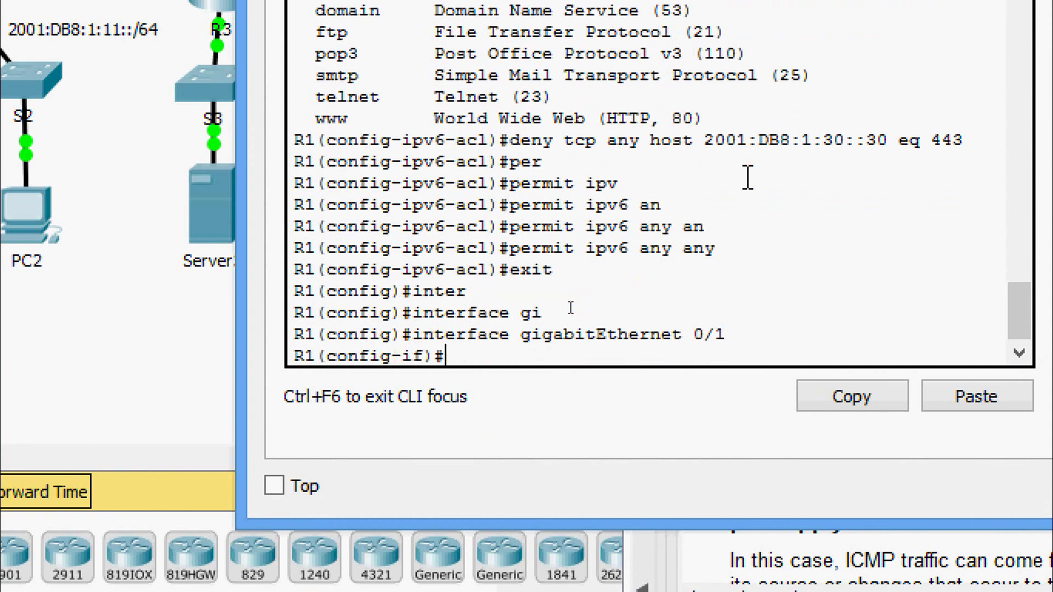
- Apply ipv6 traffic-filter BLOCK_HTTP in on gigabitEthernet 0/1
{"action": "type", "text": "ipv"}
{"action": "key", "text": "Tab"}
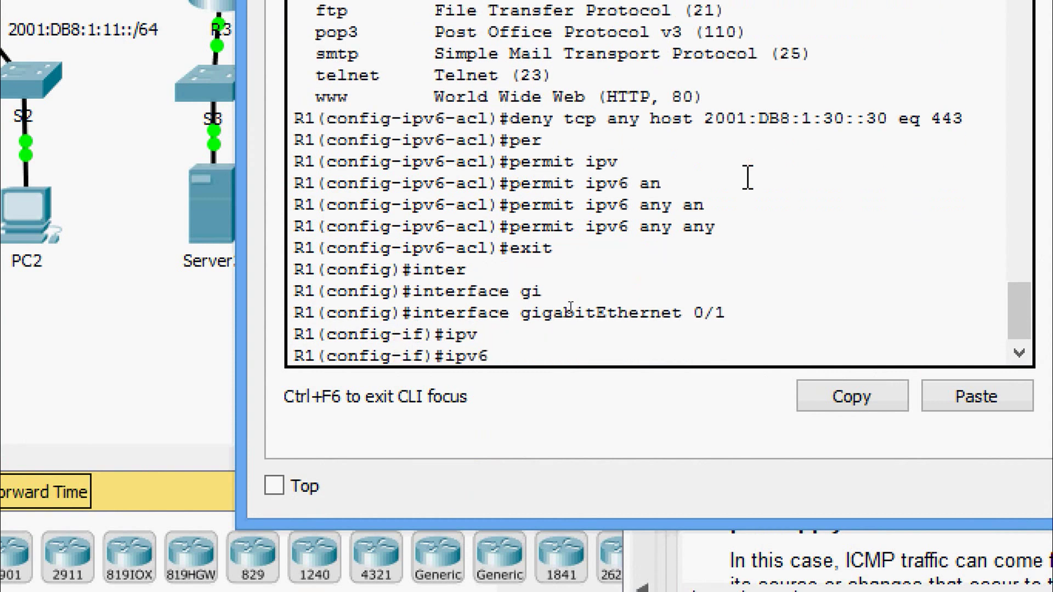
{"action": "type", "text": "tr"}
{"action": "key", "text": "Tab"}
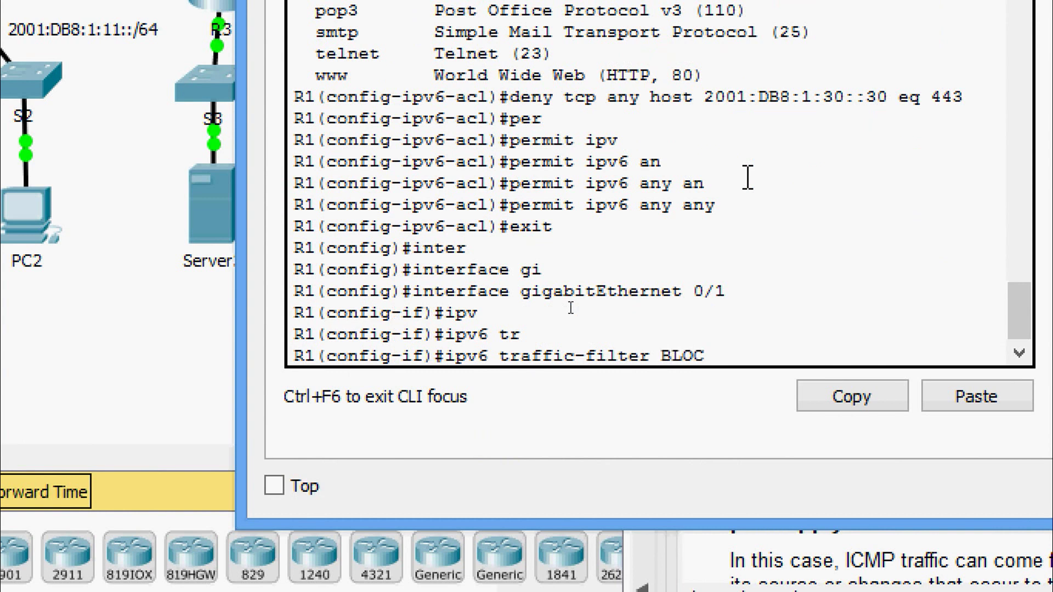
{"action": "type", "text": "BLOCK_HTTP "}
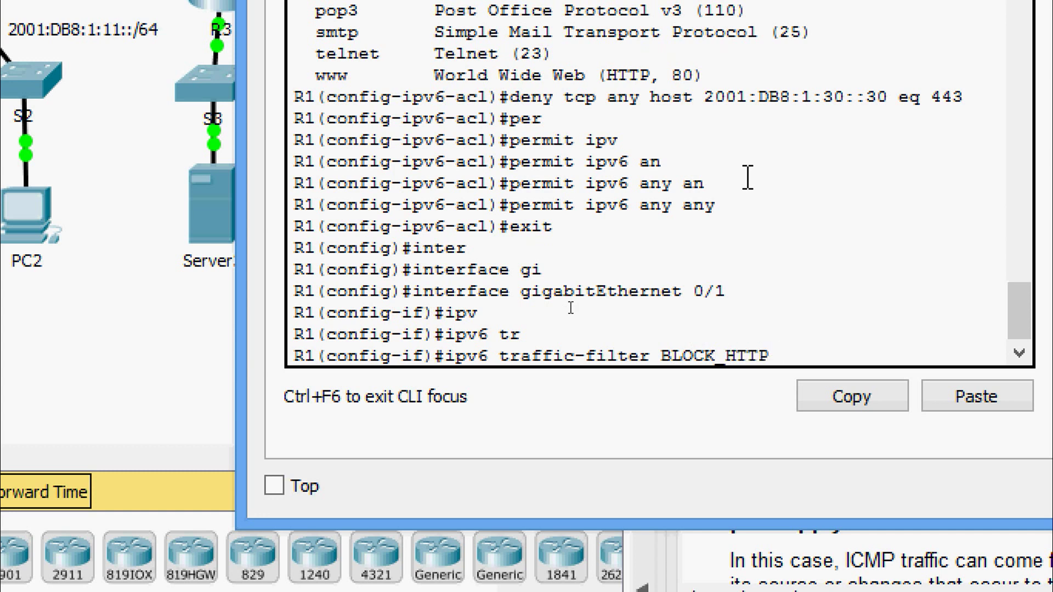
{"action": "type", "text": "?"}
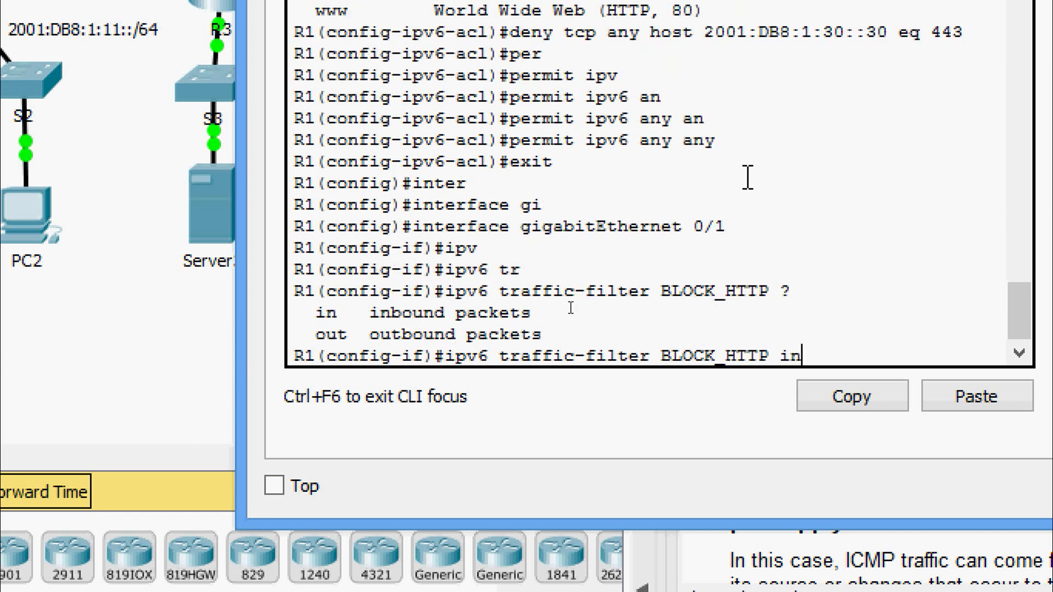
{"action": "key", "text": "Return"}
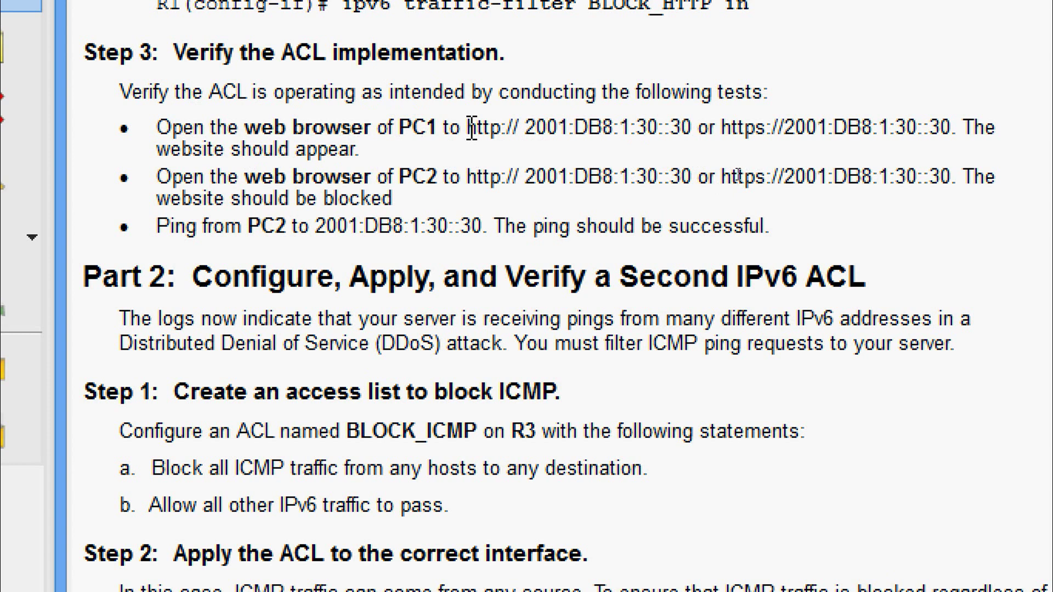
{"action": "left_click_drag", "start_coordinate": [472, 127], "coordinate": [695, 133]}
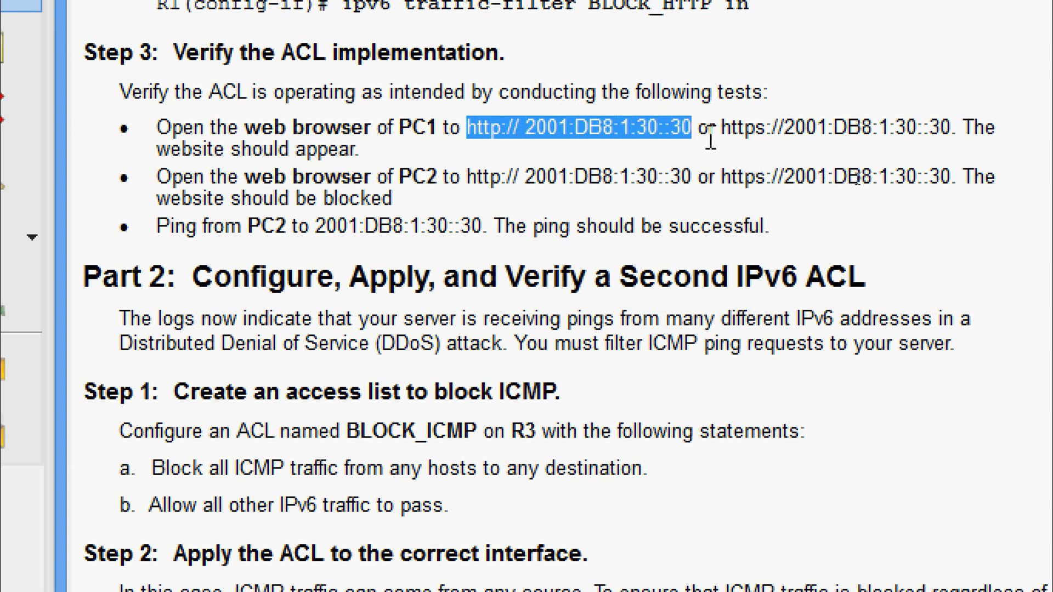
{"action": "left_click_drag", "start_coordinate": [718, 131], "coordinate": [921, 146]}
{"action": "left_click", "coordinate": [921, 146]}
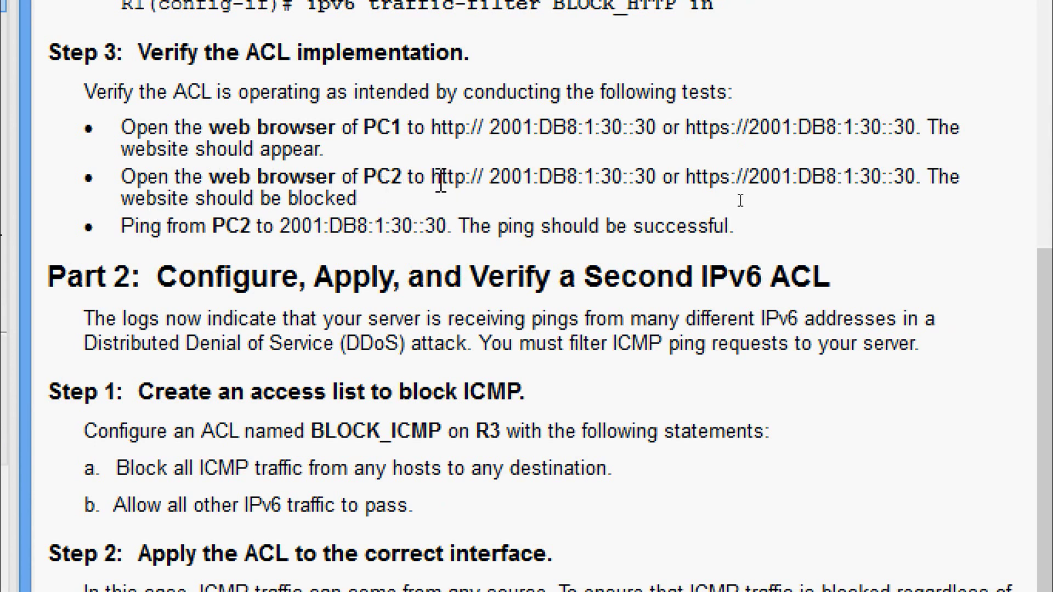
{"action": "left_click_drag", "start_coordinate": [440, 184], "coordinate": [741, 178]}
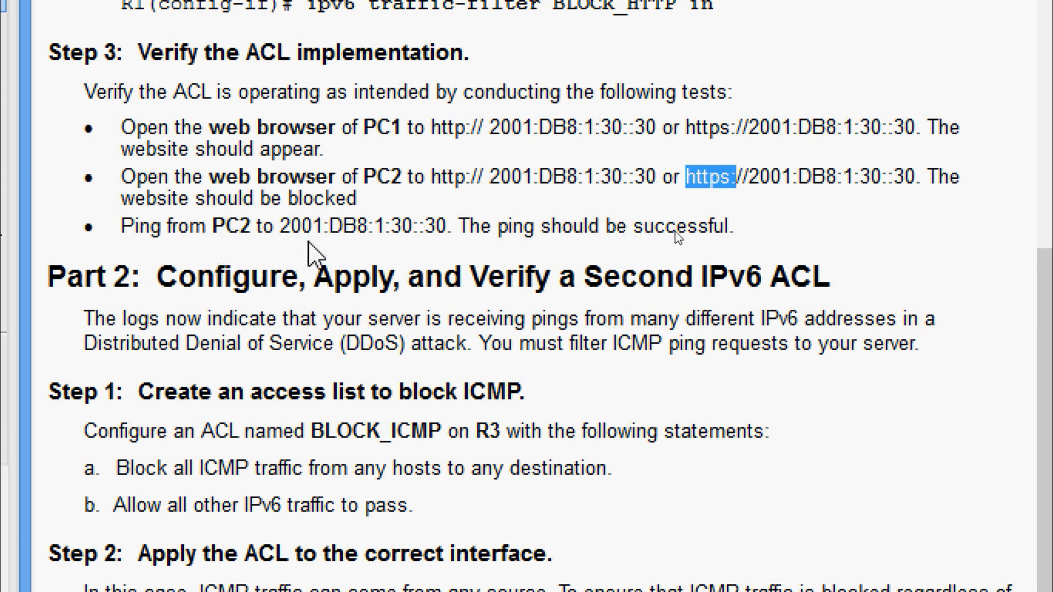
{"action": "left_click_drag", "start_coordinate": [281, 224], "coordinate": [410, 219]}
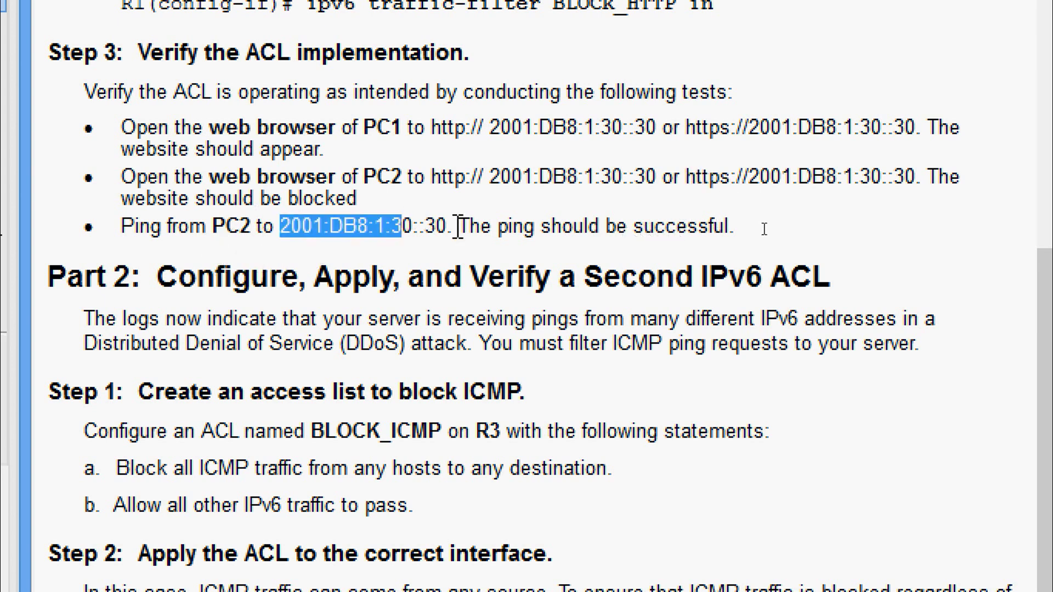
{"action": "left_click", "coordinate": [692, 237]}
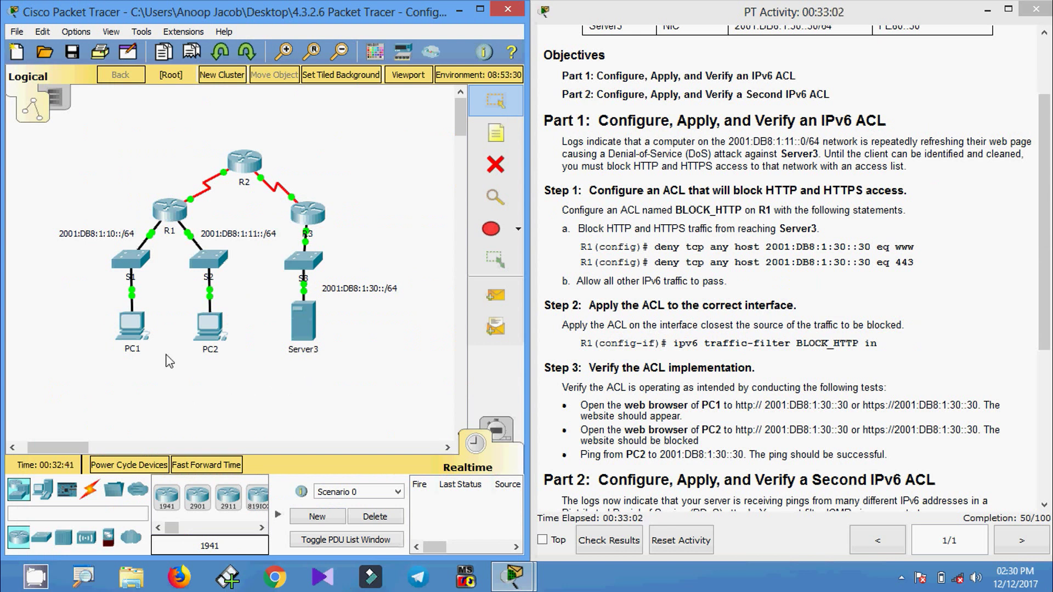
{"action": "left_click", "coordinate": [135, 336]}
{"action": "left_click", "coordinate": [751, 189]}
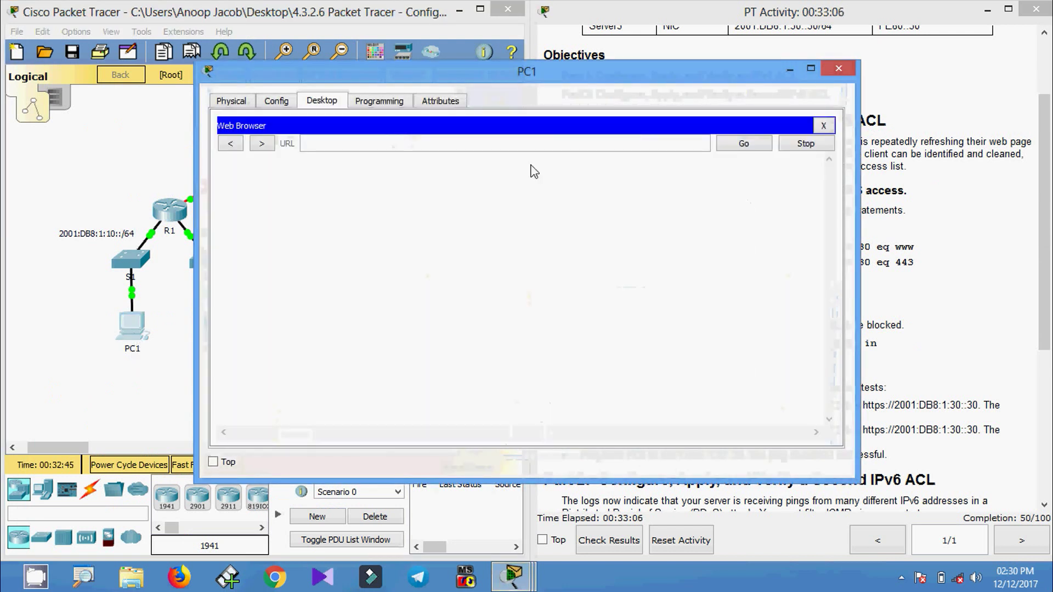
{"action": "right_click", "coordinate": [516, 141]}
{"action": "left_click", "coordinate": [552, 224]}
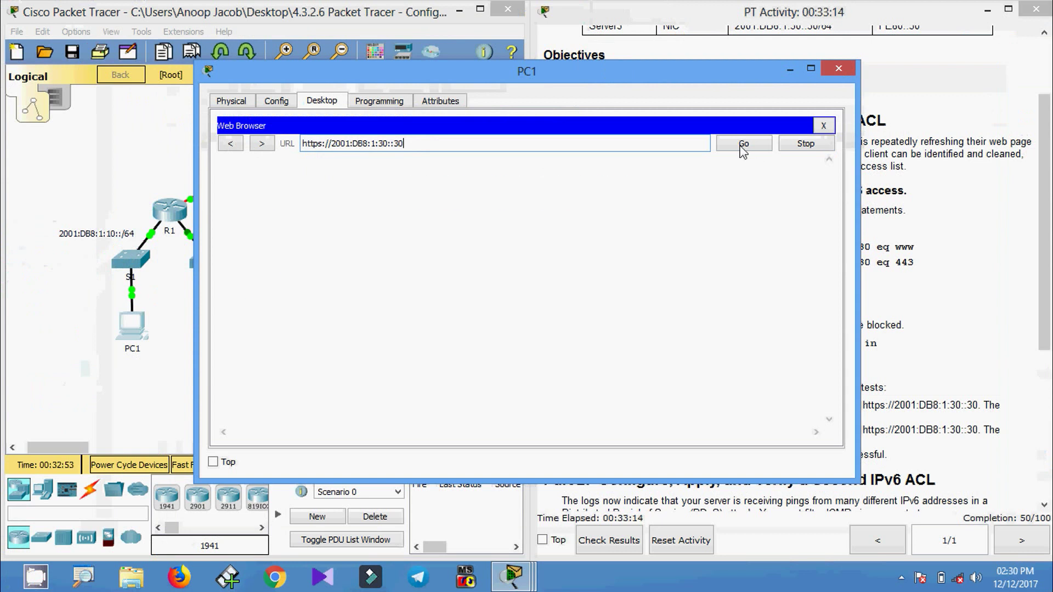
{"action": "left_click", "coordinate": [740, 147]}
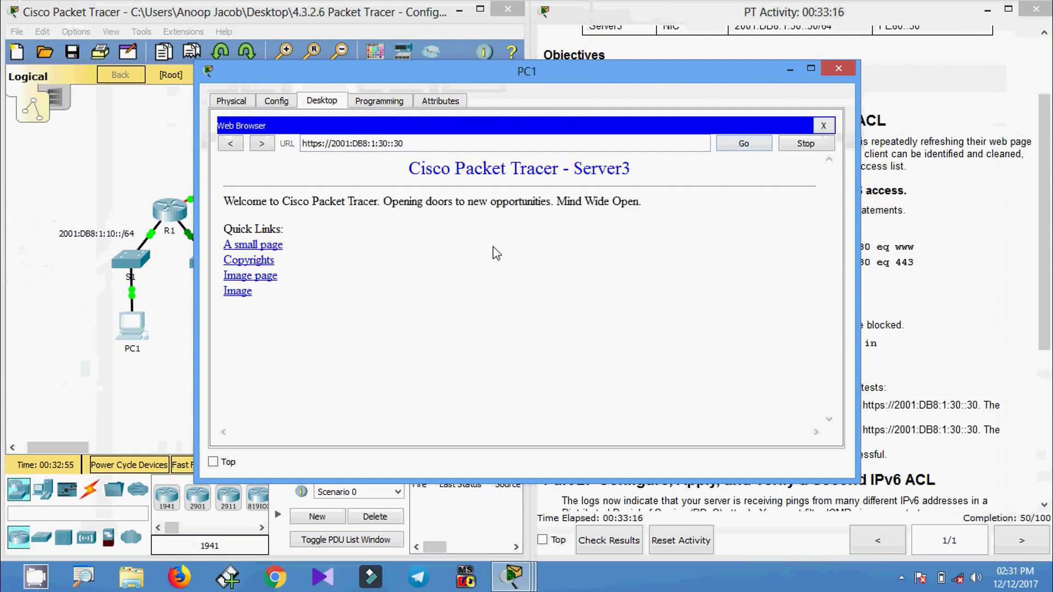
{"action": "left_click", "coordinate": [827, 126]}
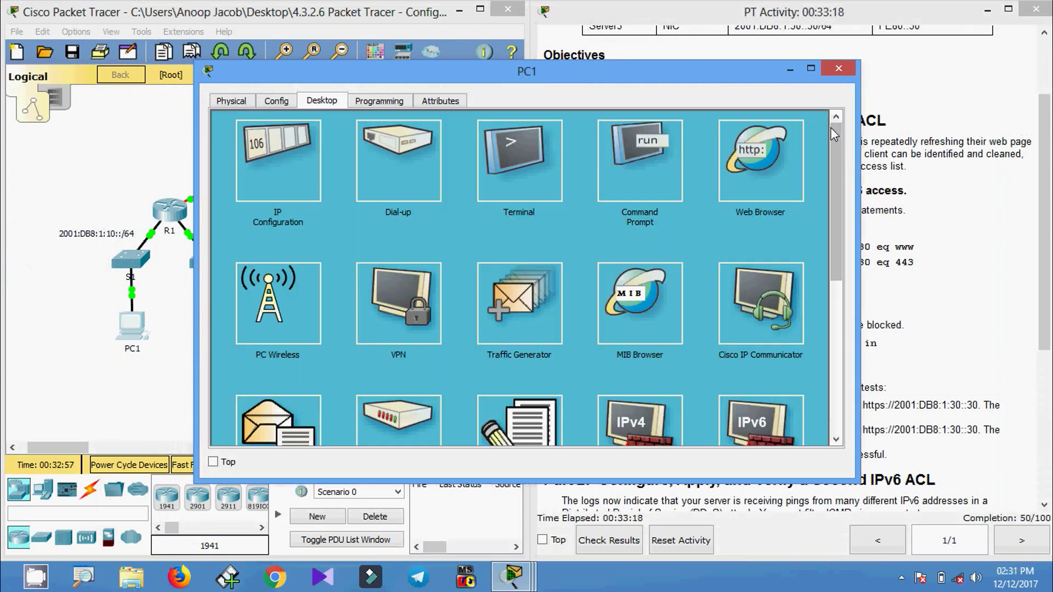
{"action": "left_click", "coordinate": [761, 165]}
{"action": "right_click", "coordinate": [515, 144]}
{"action": "left_click", "coordinate": [551, 233]}
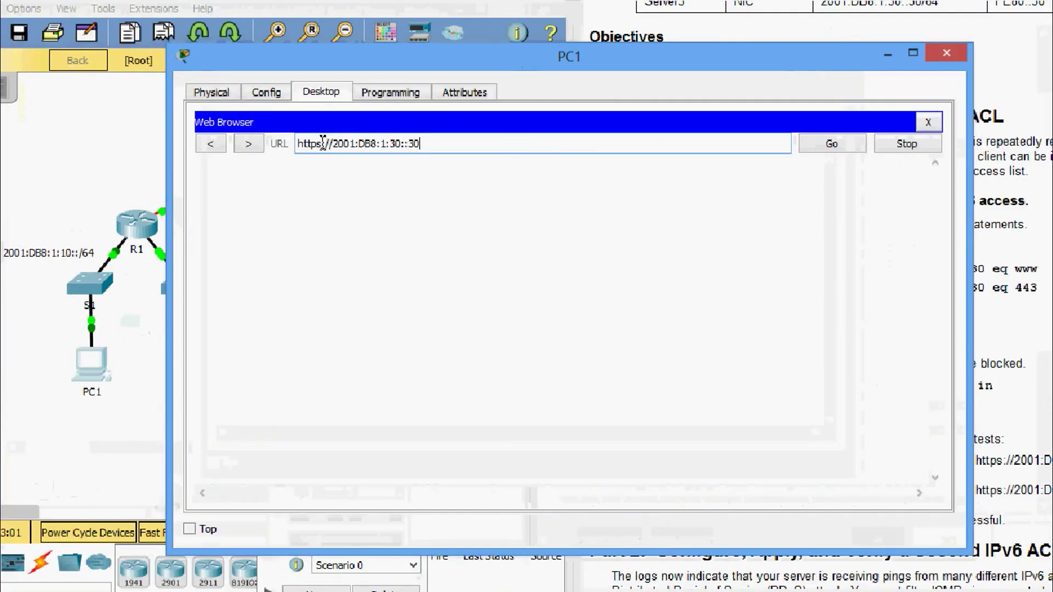
{"action": "left_click", "coordinate": [322, 144]}
{"action": "key", "text": "BackSpace"}
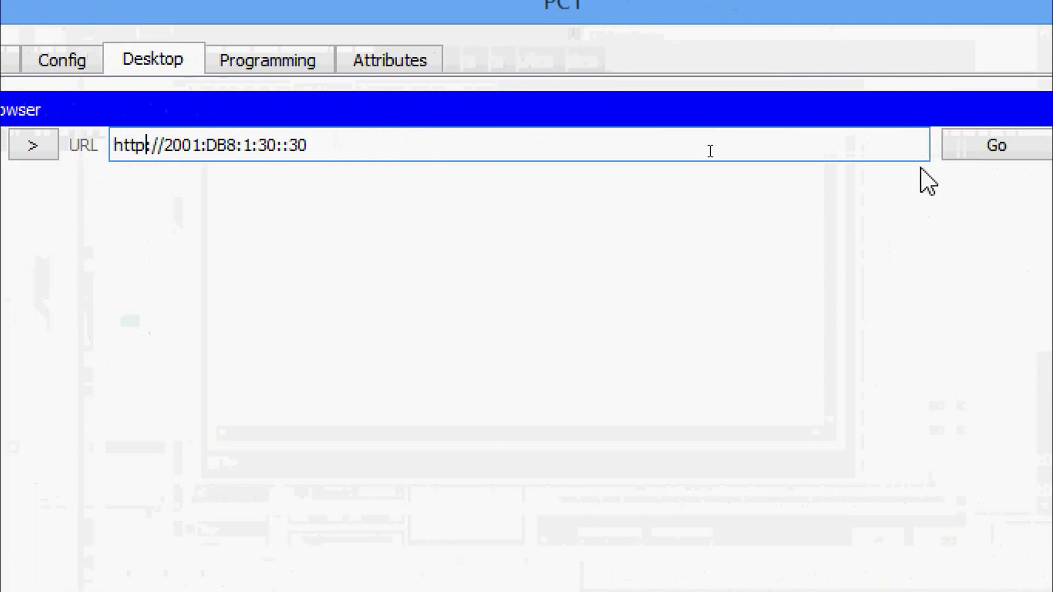
{"action": "left_click", "coordinate": [922, 148]}
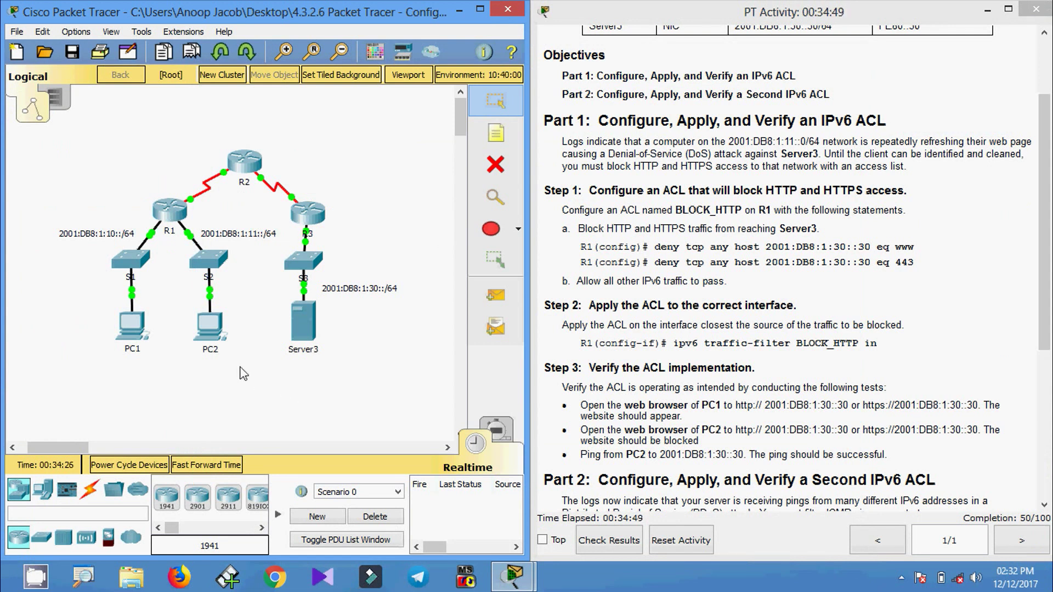
{"action": "mouse_move", "coordinate": [210, 345]}
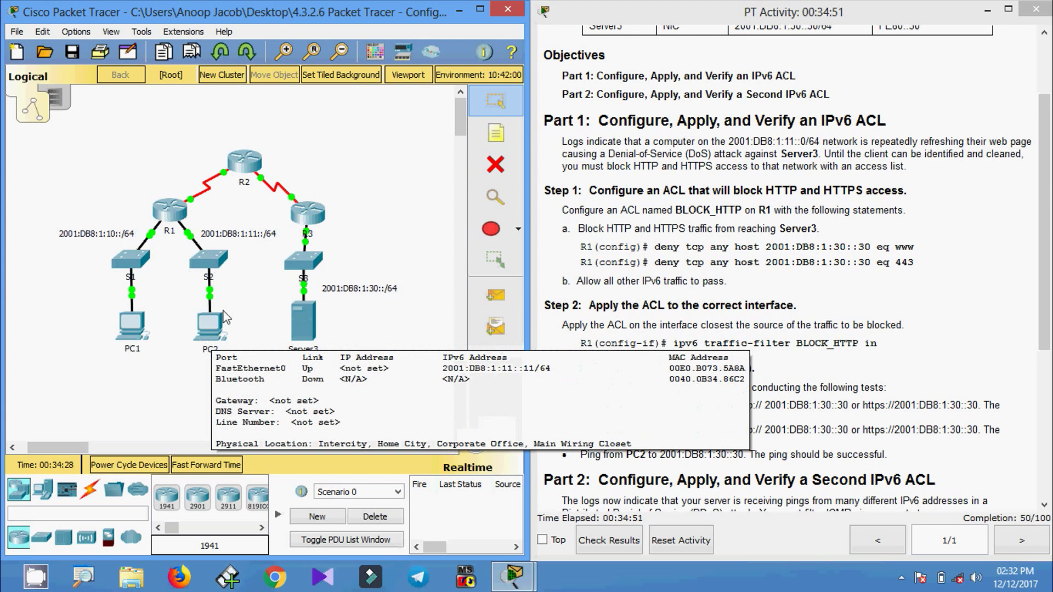
{"action": "mouse_move", "coordinate": [207, 321]}
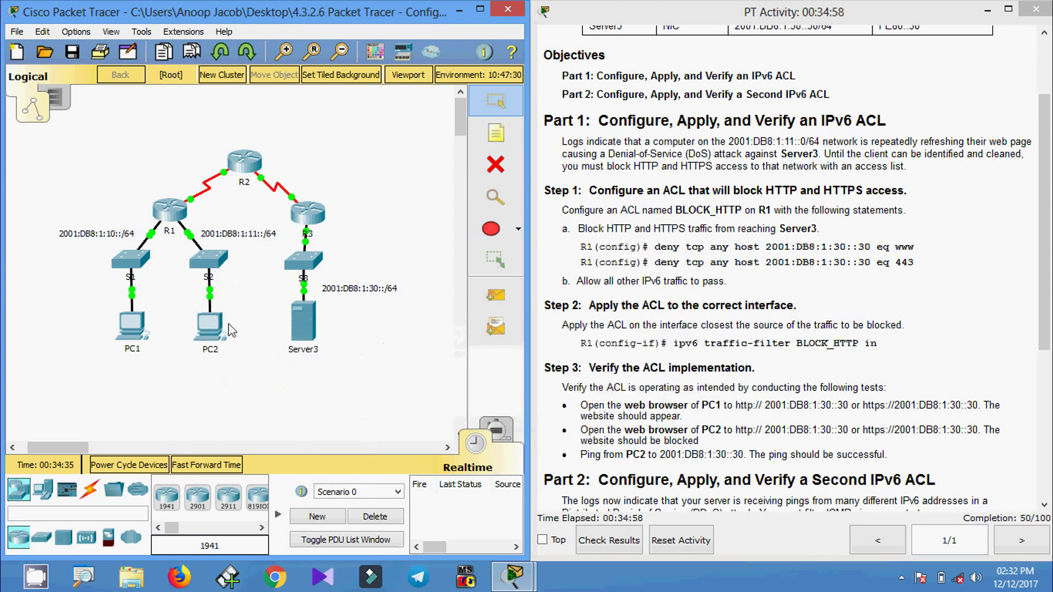
{"action": "mouse_move", "coordinate": [231, 289]}
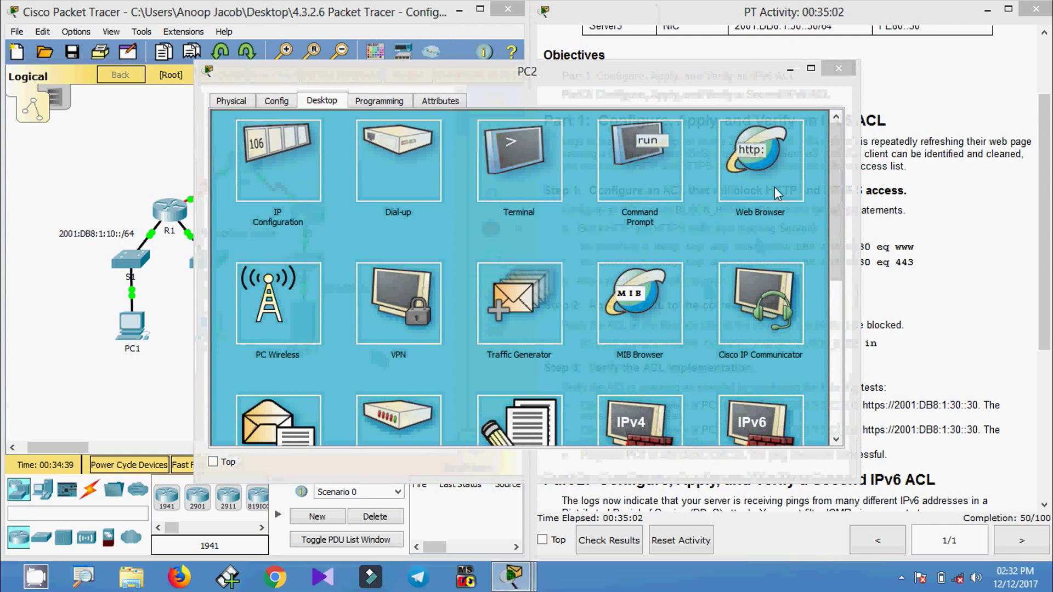
{"action": "left_click", "coordinate": [773, 170]}
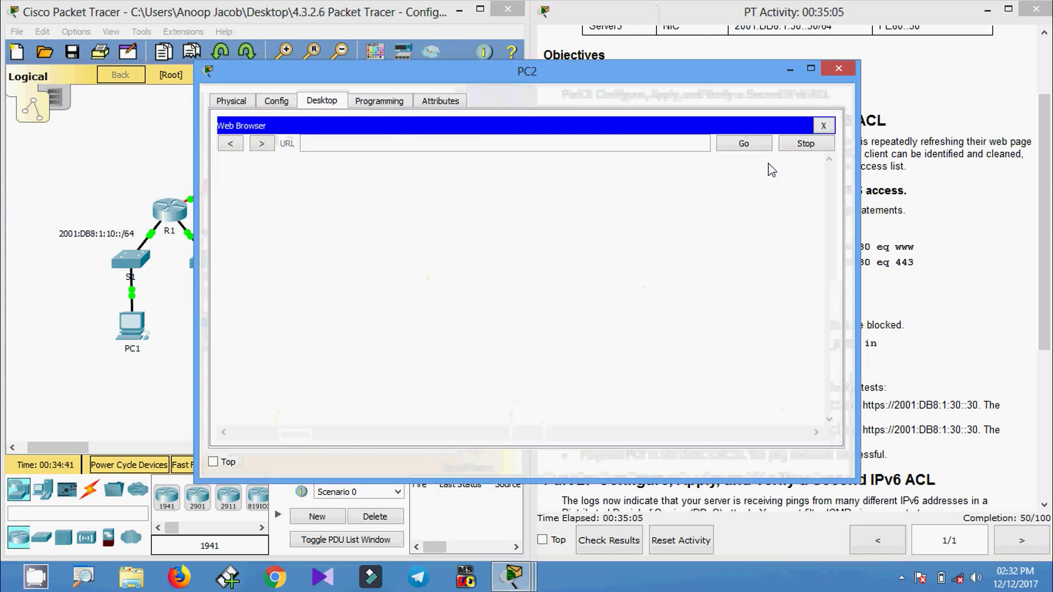
{"action": "right_click", "coordinate": [399, 148]}
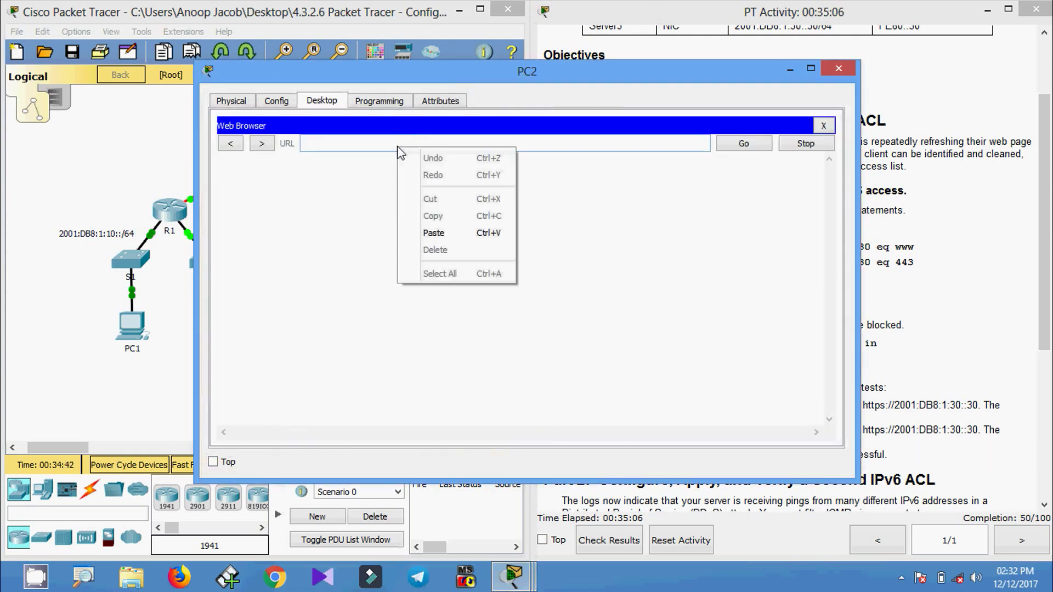
{"action": "left_click", "coordinate": [428, 228]}
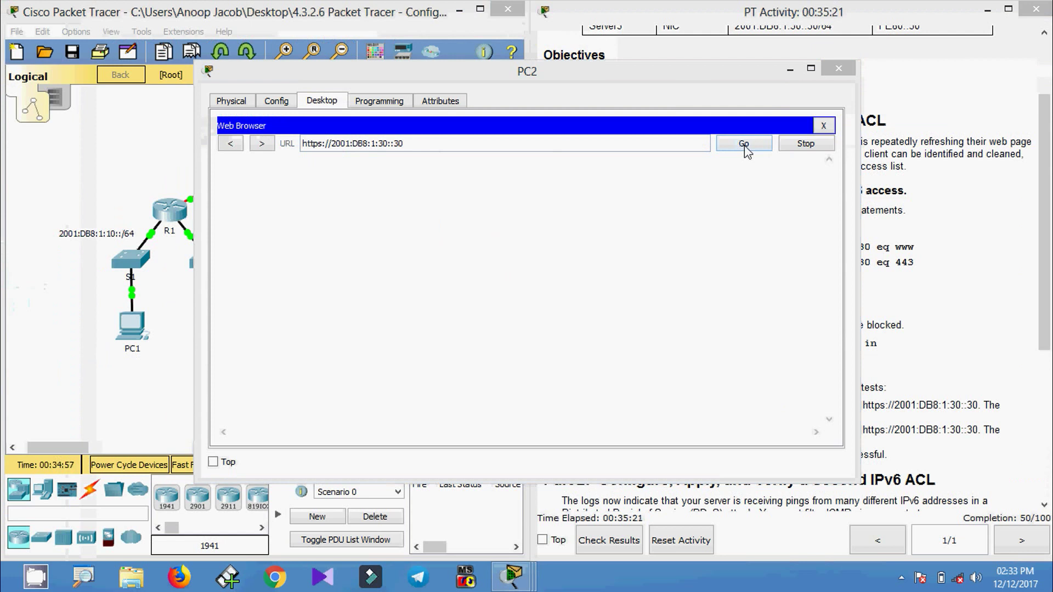
{"action": "left_click", "coordinate": [743, 144]}
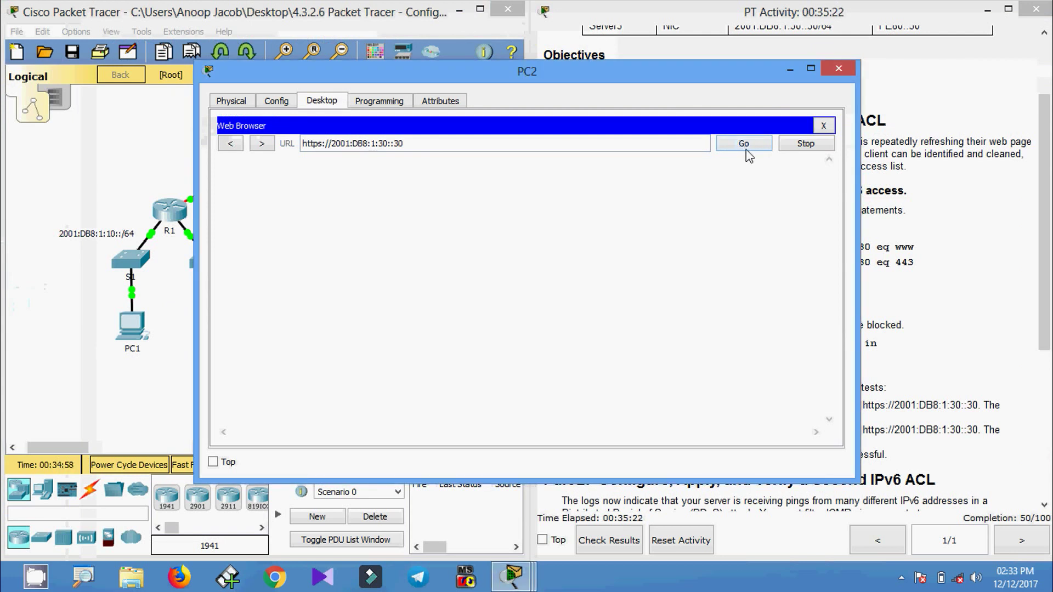
{"action": "left_click", "coordinate": [745, 148]}
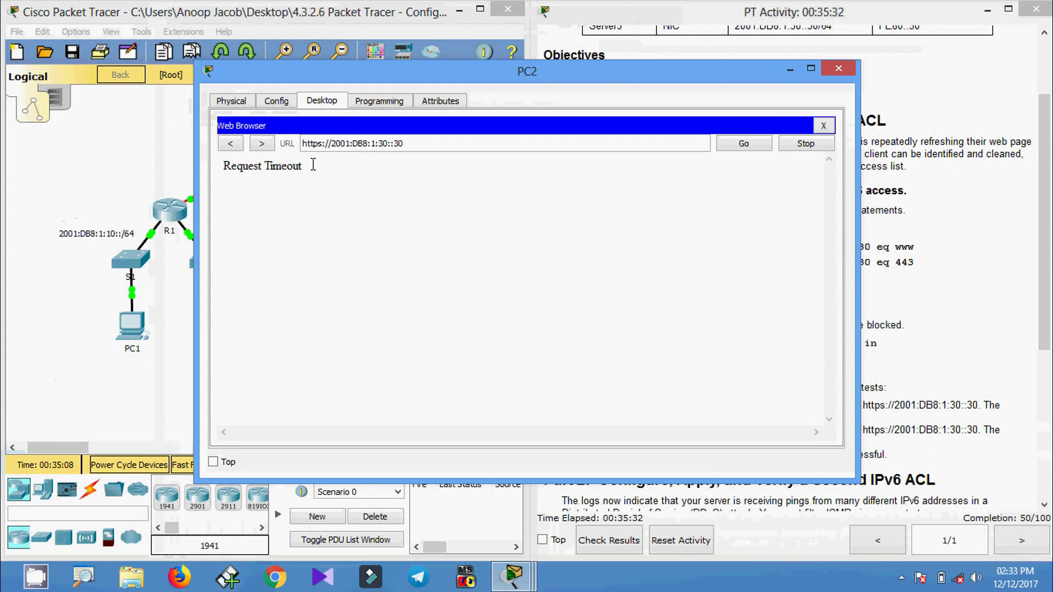
{"action": "left_click", "coordinate": [824, 126]}
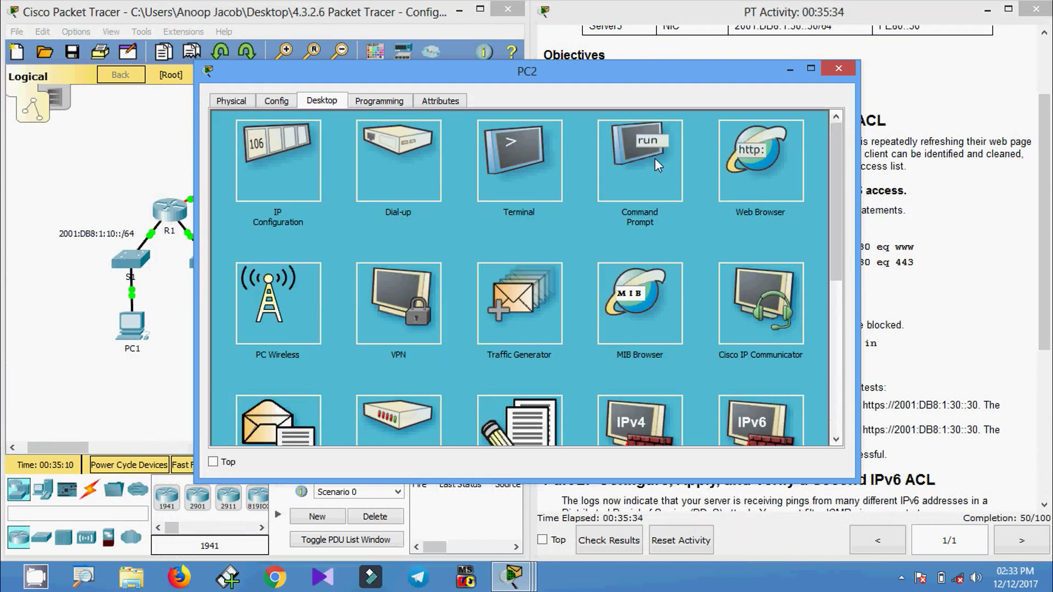
{"action": "left_click", "coordinate": [758, 165]}
{"action": "right_click", "coordinate": [511, 144]}
{"action": "left_click", "coordinate": [530, 226]}
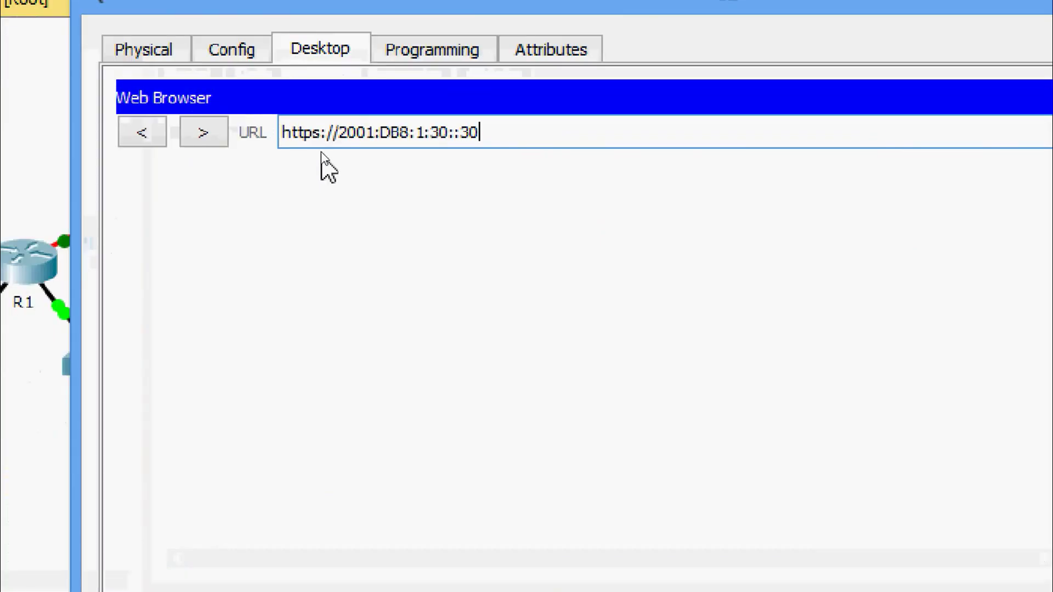
{"action": "left_click", "coordinate": [326, 133]}
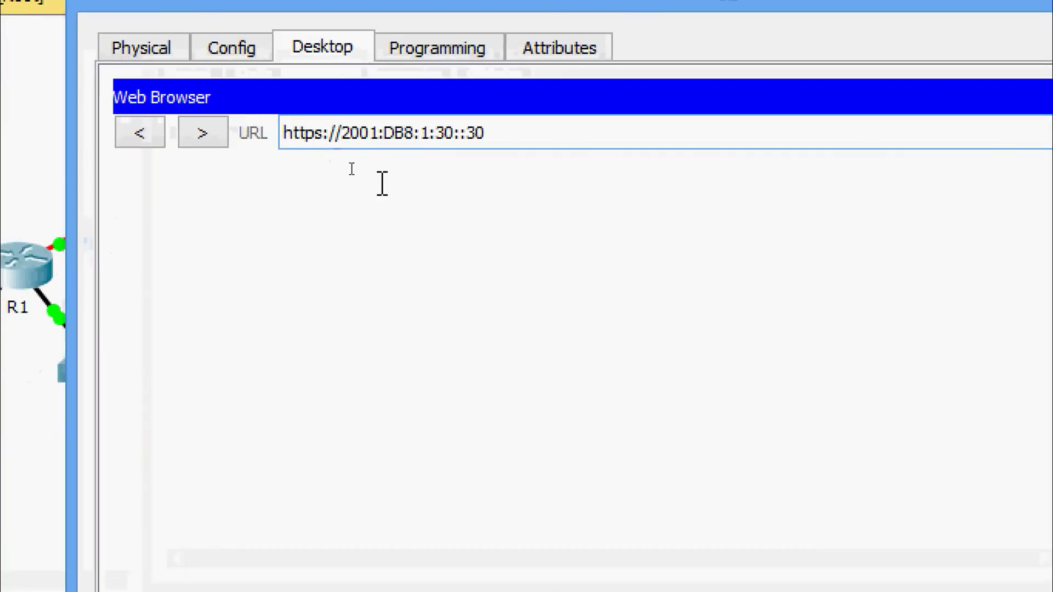
{"action": "key", "text": "BackSpace"}
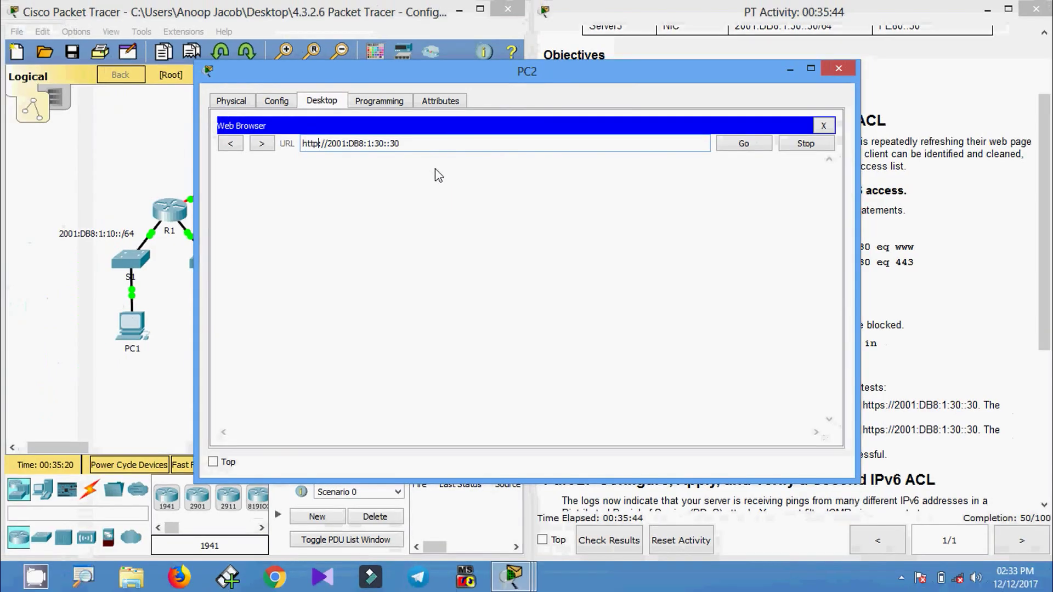
{"action": "left_click", "coordinate": [736, 145]}
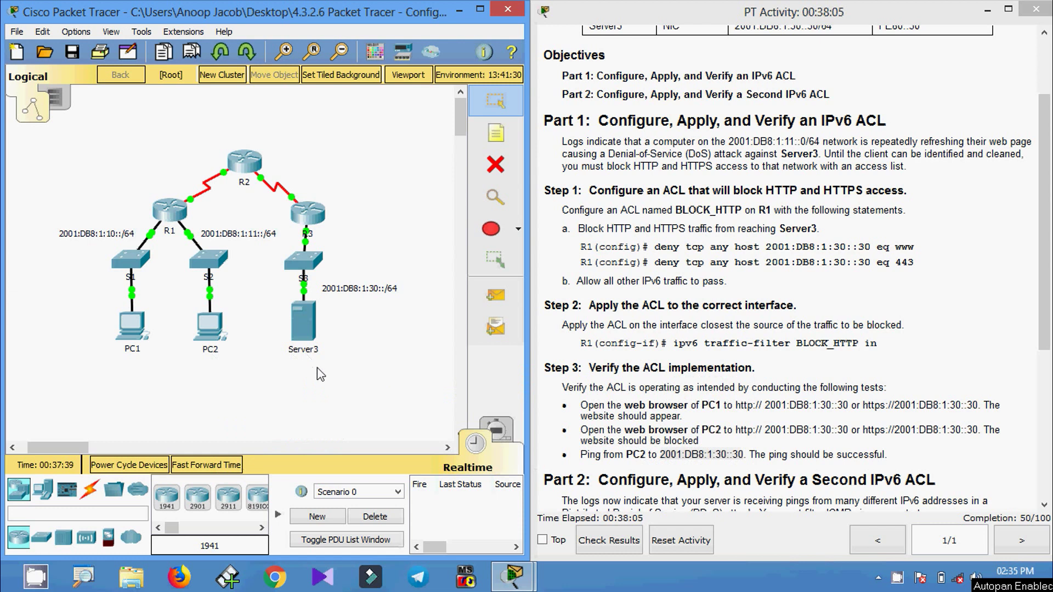
- Ping 2001:DB8:1:30::30 from PC2's command prompt, getting 0% loss
{"action": "left_click", "coordinate": [213, 341]}
{"action": "left_click", "coordinate": [636, 181]}
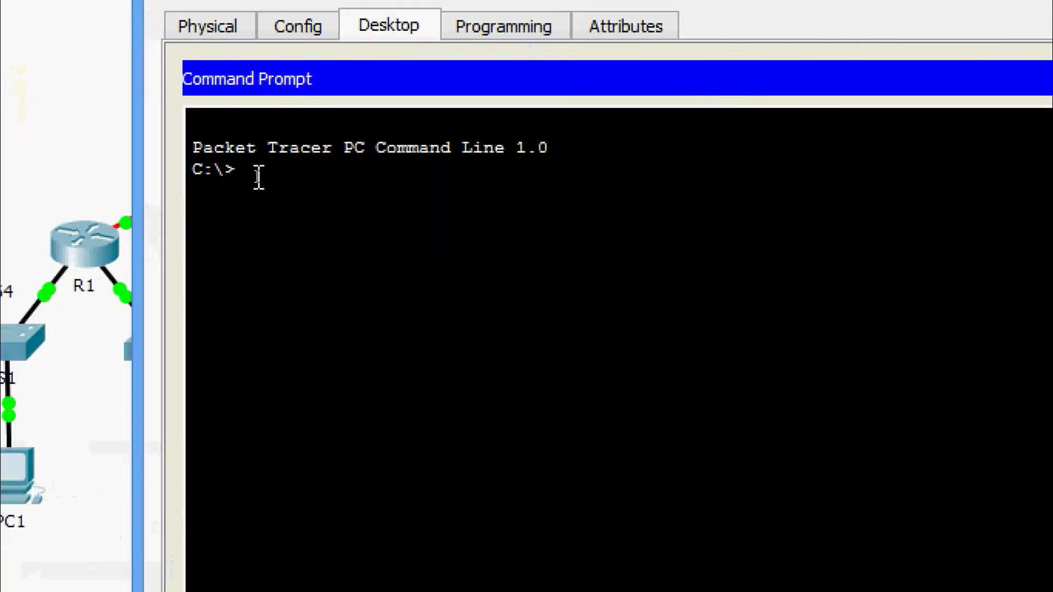
{"action": "type", "text": "ping"}
{"action": "right_click", "coordinate": [352, 158]}
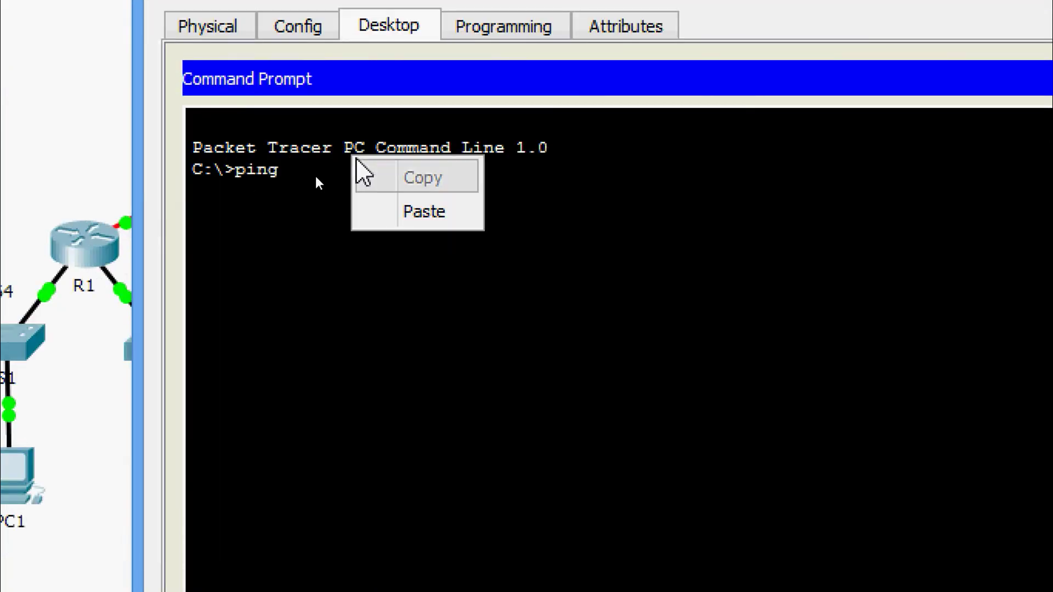
{"action": "left_click", "coordinate": [390, 208]}
{"action": "key", "text": "Return"}
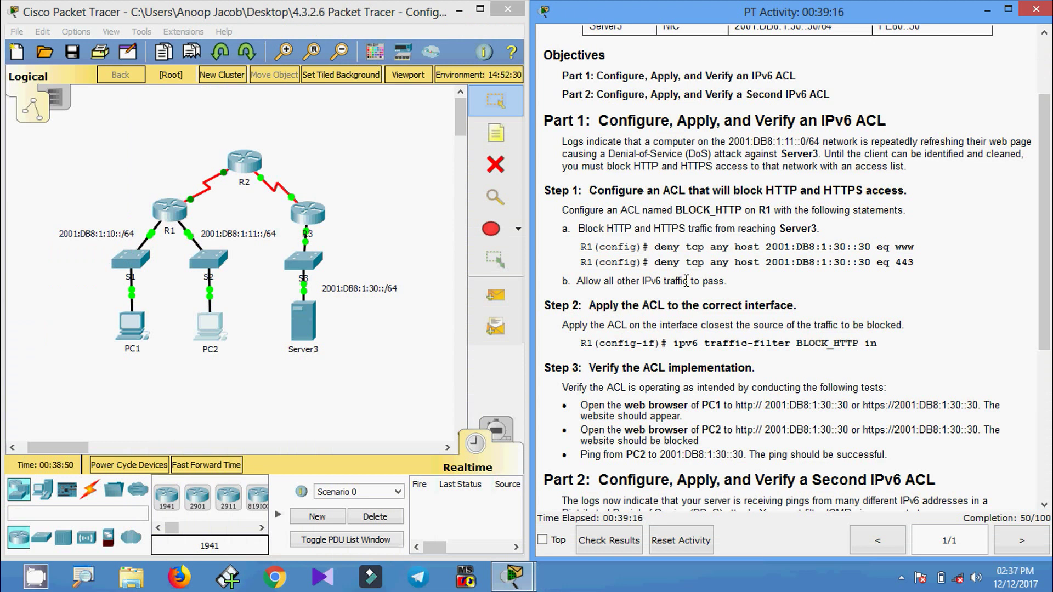
- Scroll the activity instructions down to Part 2 on configuring the second IPv6 ACL
{"action": "scroll", "coordinate": [686, 281], "scroll_direction": "down", "scroll_amount": 5}
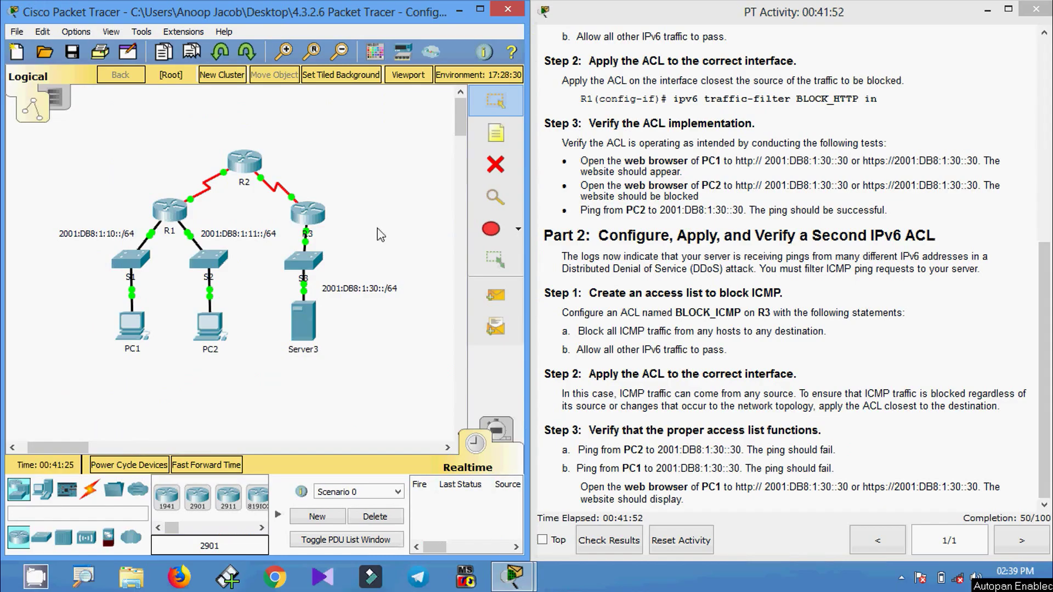
- Open R3's CLI and enter privileged and global configuration mode
{"action": "left_click", "coordinate": [318, 223]}
{"action": "left_click", "coordinate": [458, 100]}
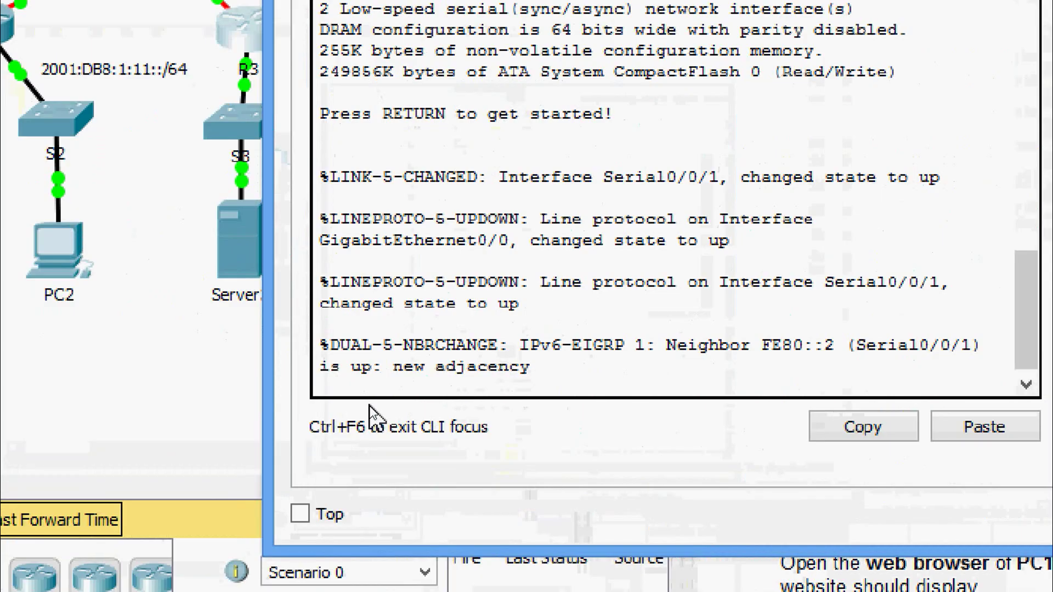
{"action": "key", "text": "Return"}
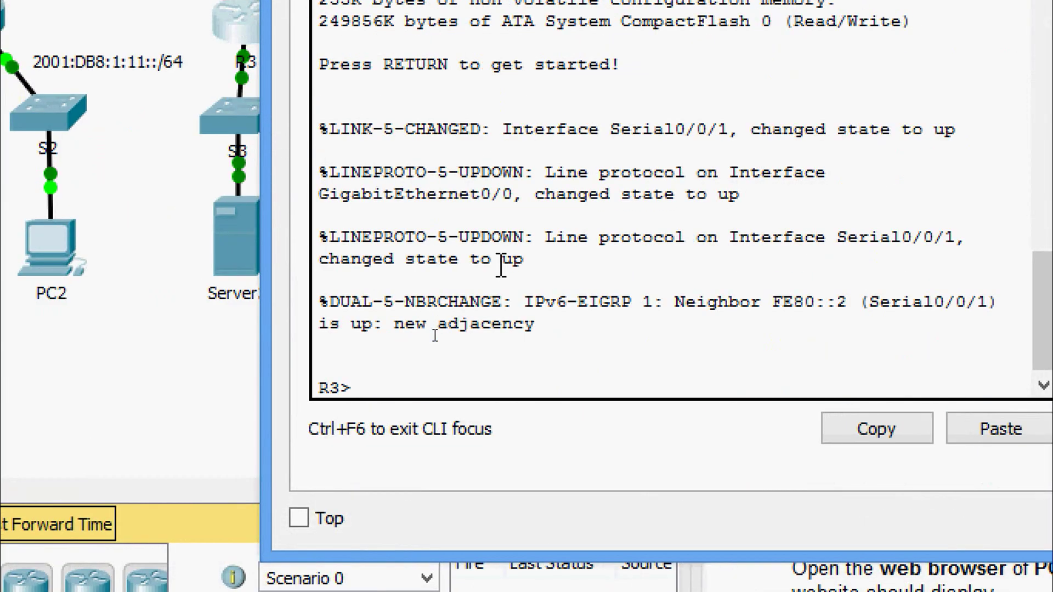
{"action": "type", "text": "ena"}
{"action": "key", "text": "Tab"}
{"action": "key", "text": "Return"}
{"action": "type", "text": "conf"}
{"action": "key", "text": "Tab"}
- Create the IPv6 access list BLOCK_ICMP on R3
{"action": "key", "text": "Tab"}
{"action": "key", "text": "Return"}
{"action": "key", "text": "Return"}
{"action": "type", "text": "ipv"}
{"action": "key", "text": "Tab"}
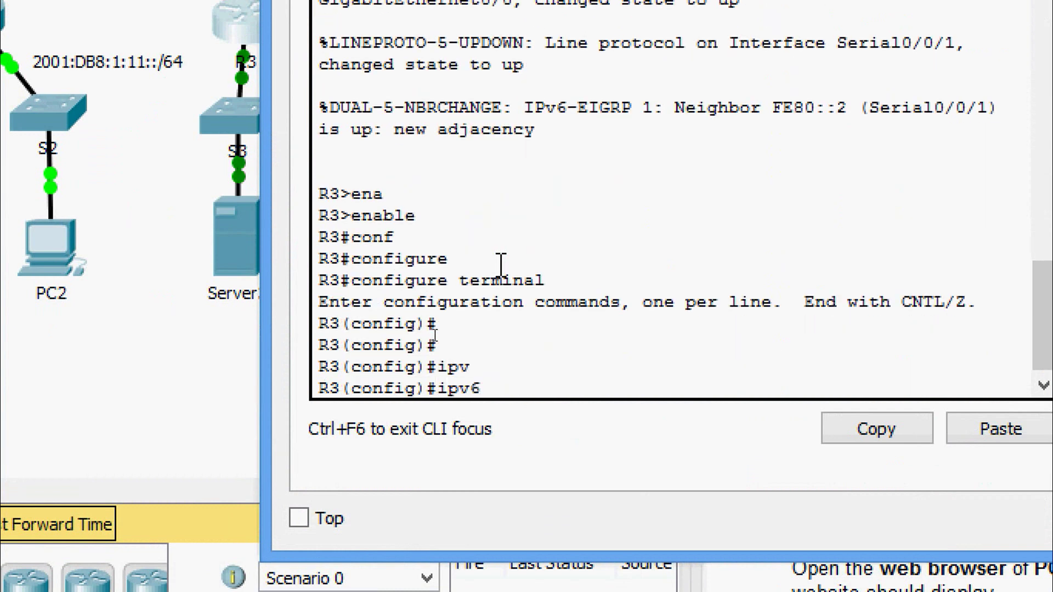
{"action": "type", "text": "av"}
{"action": "key", "text": "Tab"}
{"action": "key", "text": "BackSpace"}
{"action": "type", "text": "c"}
{"action": "key", "text": "Tab"}
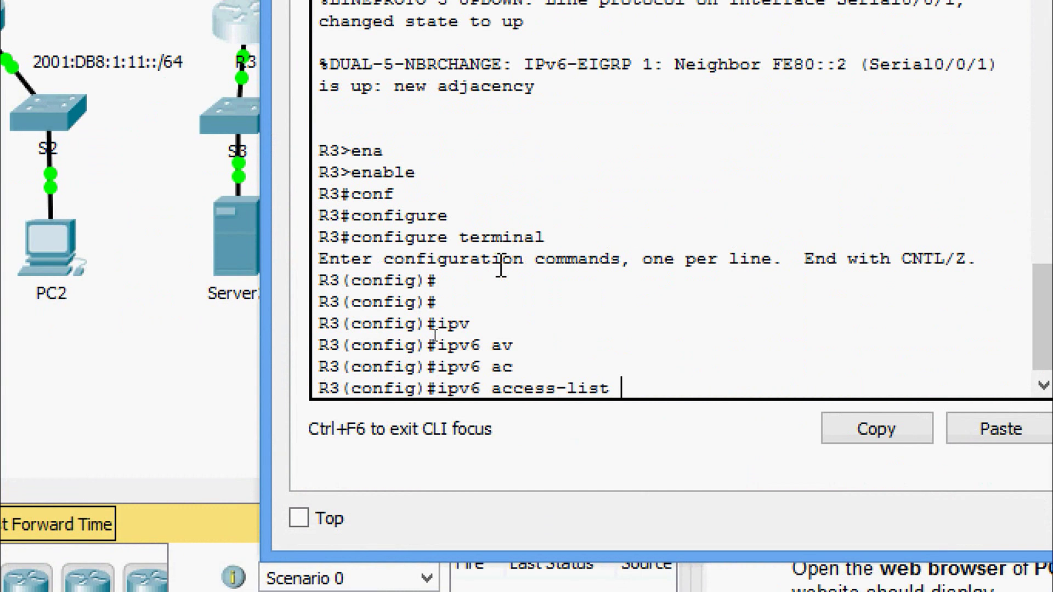
{"action": "type", "text": "?"}
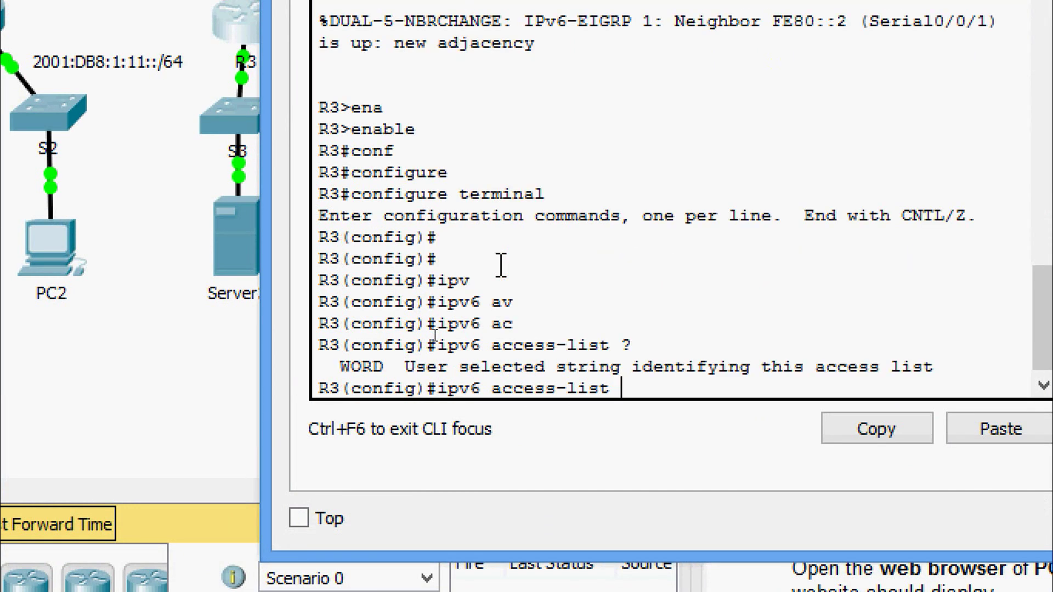
{"action": "type", "text": "BLOCK_ICMP"}
{"action": "key", "text": "Return"}
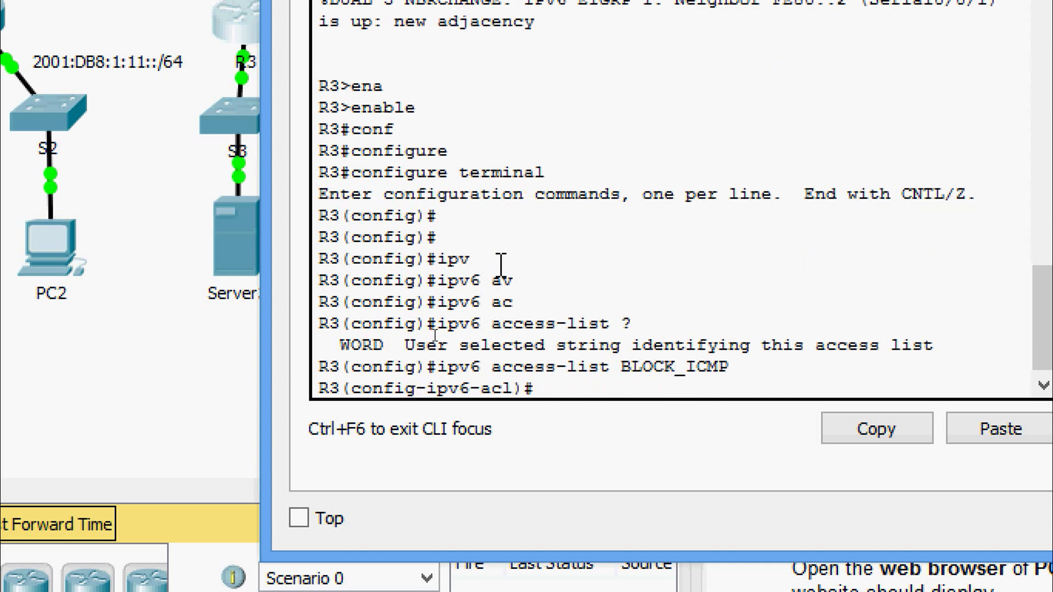
{"action": "key", "text": "Return"}
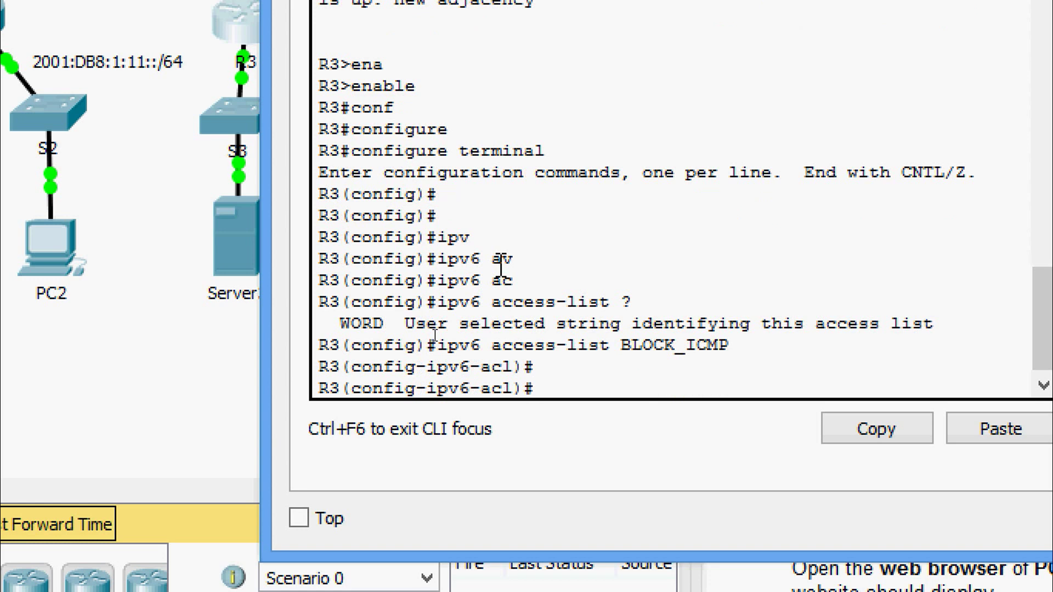
- Add the entry deny icmp any any to BLOCK_ICMP
{"action": "type", "text": "DEN"}
{"action": "key", "text": "Tab"}
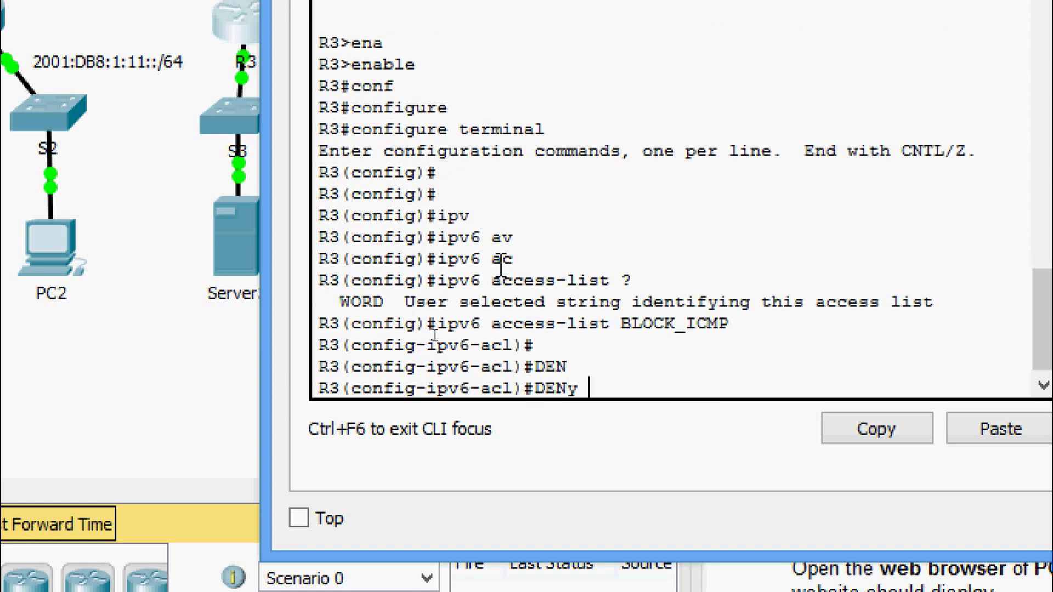
{"action": "type", "text": "ic"}
{"action": "key", "text": "Tab"}
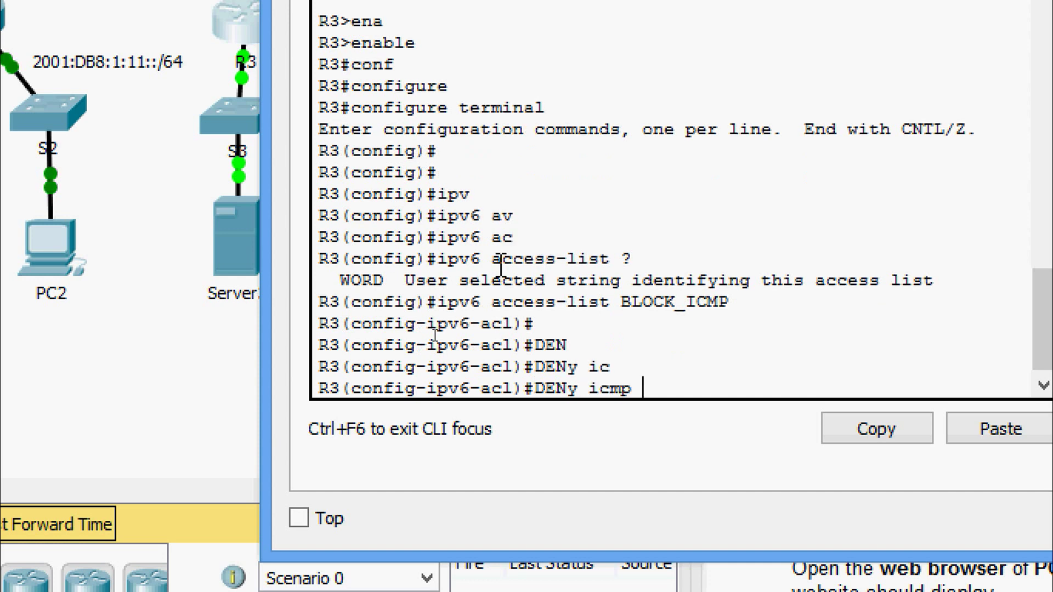
{"action": "type", "text": "an"}
{"action": "key", "text": "Tab"}
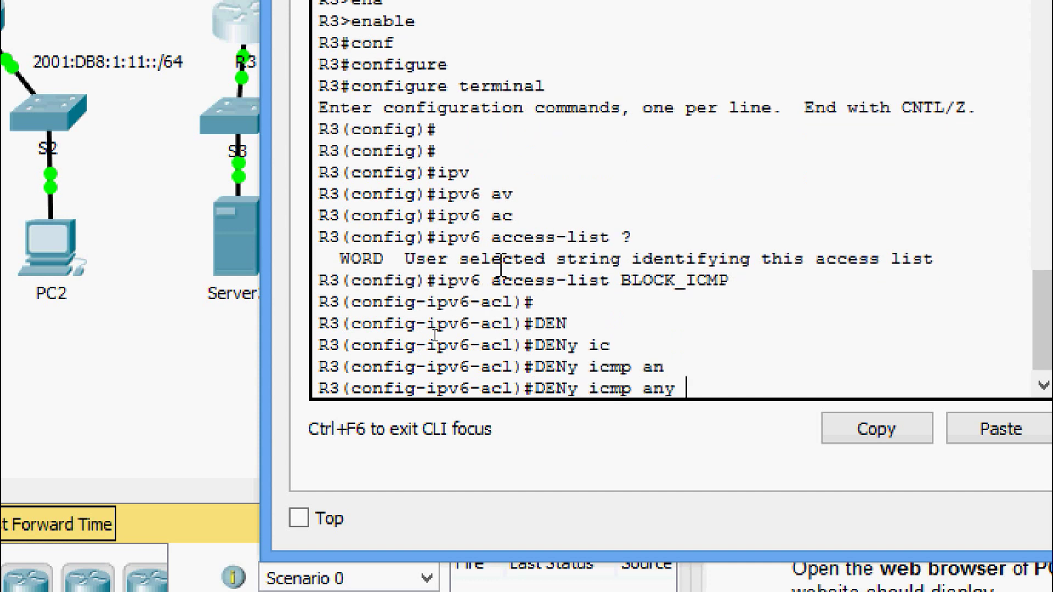
{"action": "type", "text": "an"}
{"action": "key", "text": "Tab"}
{"action": "key", "text": "Return"}
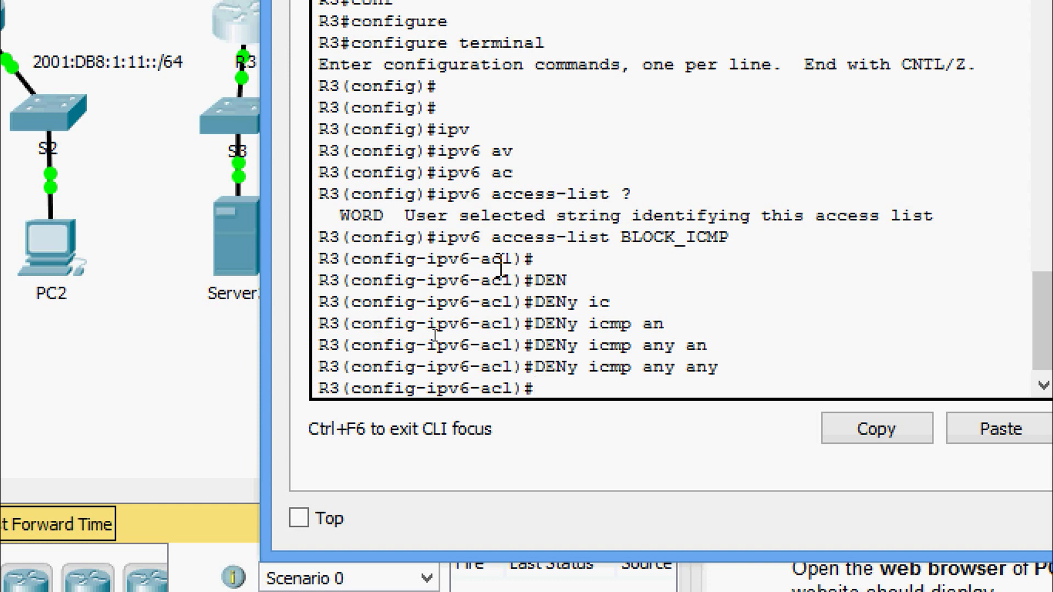
- Add permit ipv6 any any as the final BLOCK_ICMP entry
{"action": "type", "text": "per"}
{"action": "key", "text": "Tab"}
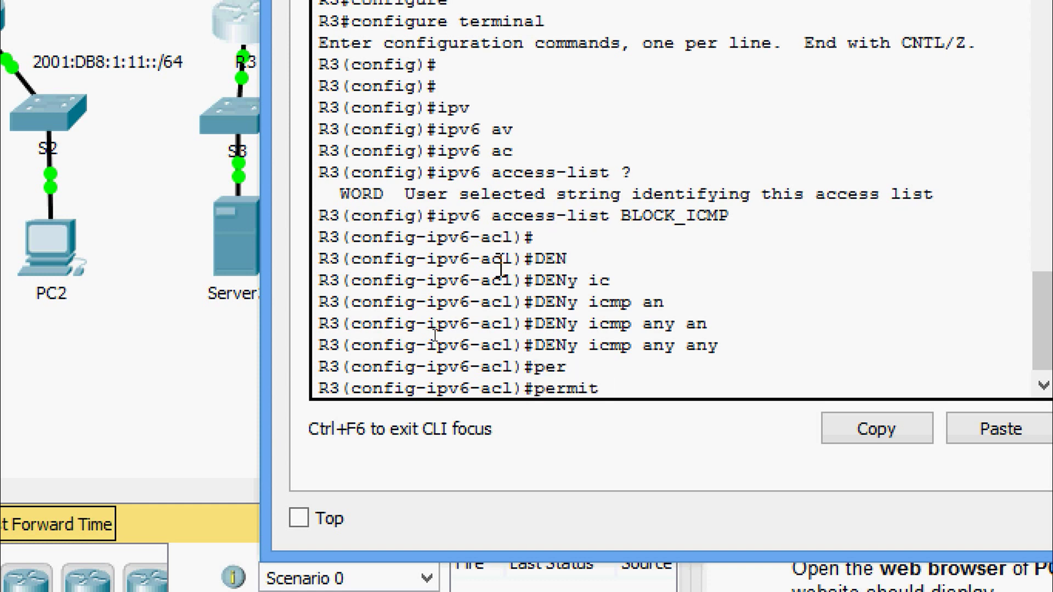
{"action": "type", "text": "ipv"}
{"action": "key", "text": "Tab"}
{"action": "type", "text": "an"}
{"action": "key", "text": "Tab"}
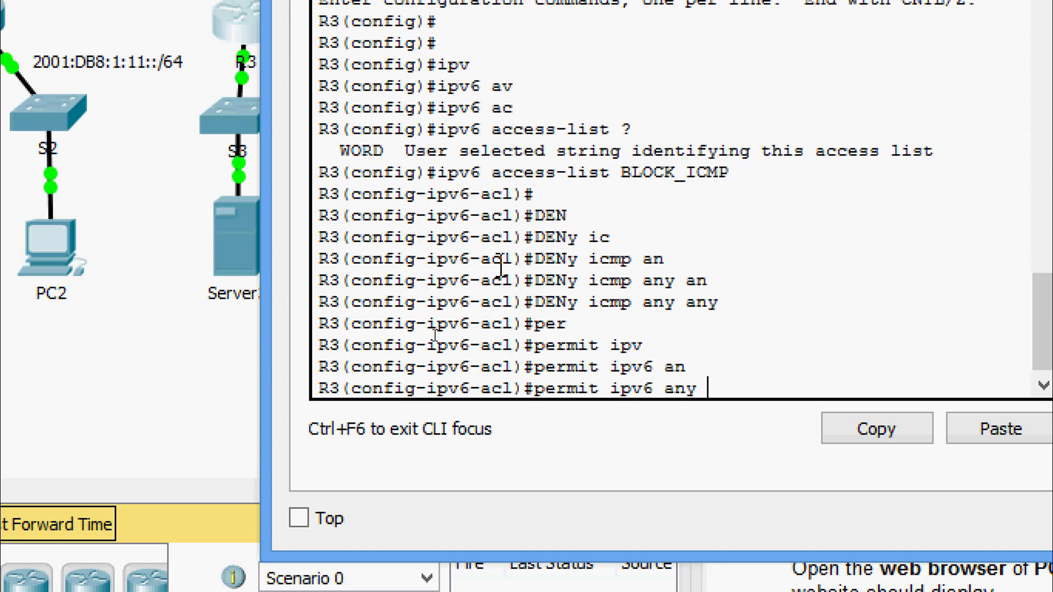
{"action": "type", "text": "an"}
{"action": "key", "text": "Tab"}
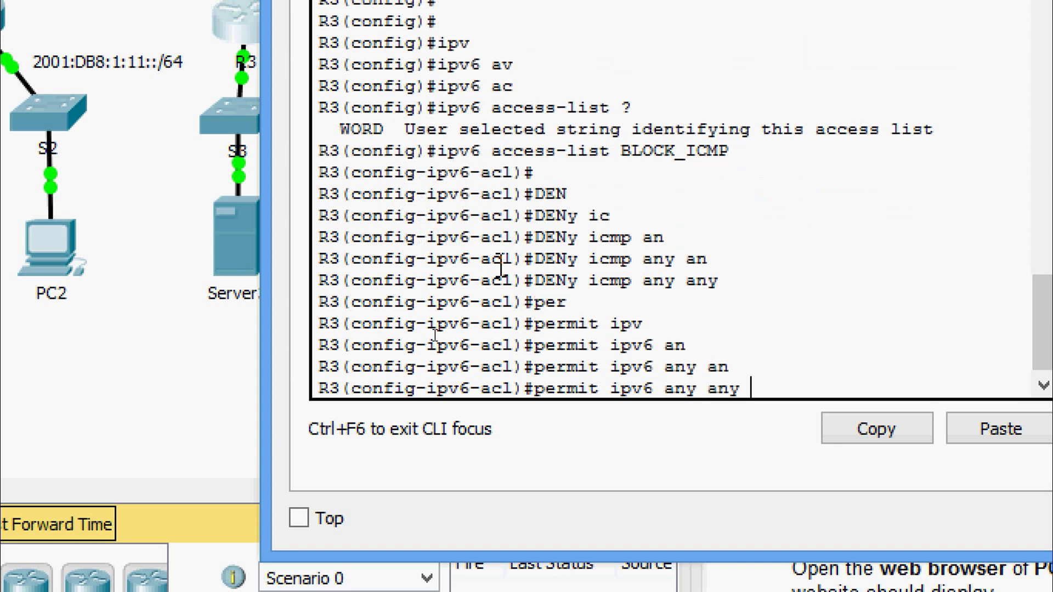
{"action": "key", "text": "Return"}
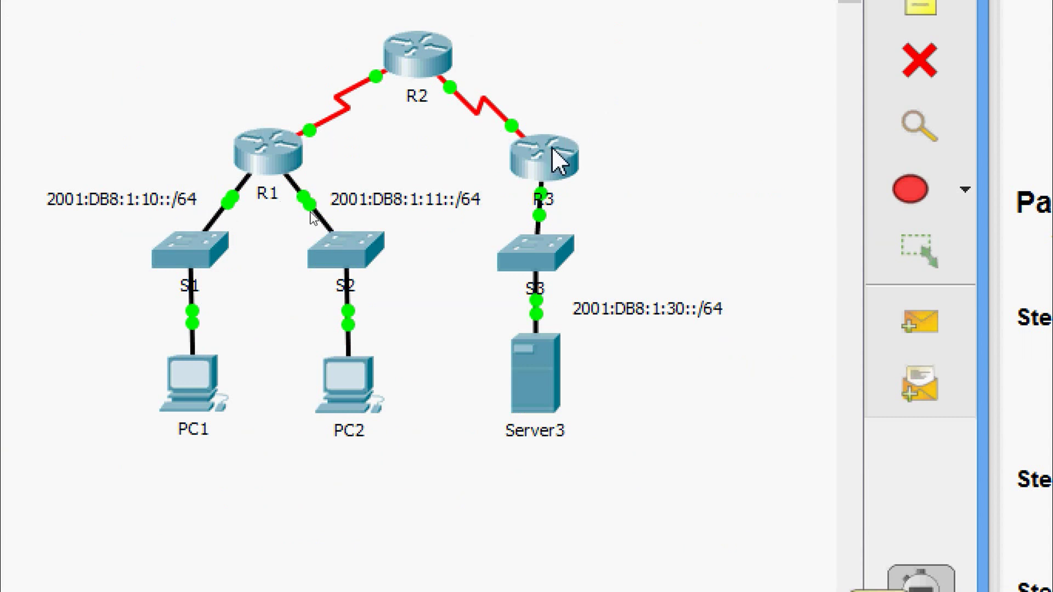
- In R3's CLI, enter global configuration mode and select interface GigabitEthernet 0/0
{"action": "mouse_move", "coordinate": [548, 208]}
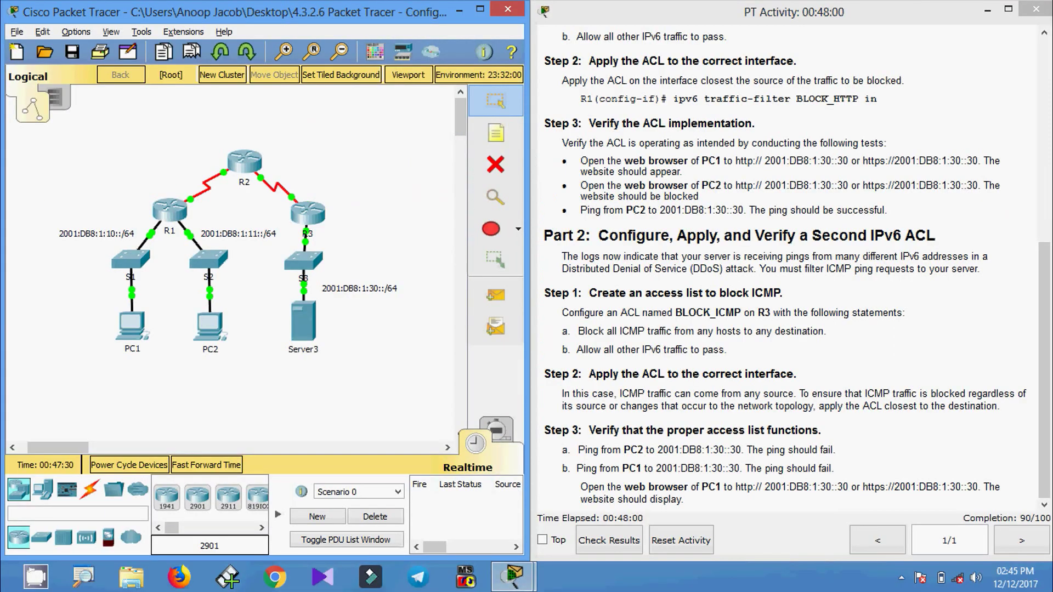
{"action": "left_click", "coordinate": [307, 213]}
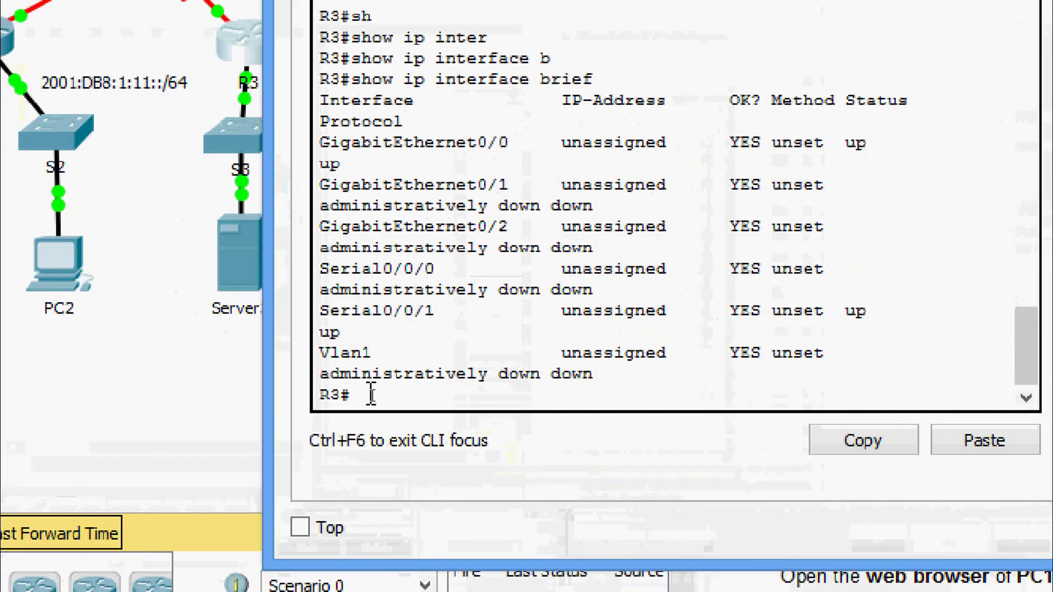
{"action": "type", "text": "conf"}
{"action": "key", "text": "Tab"}
{"action": "type", "text": "t"}
{"action": "key", "text": "Tab"}
{"action": "key", "text": "Return"}
{"action": "key", "text": "Return"}
{"action": "key", "text": "Return"}
{"action": "key", "text": "Return"}
{"action": "type", "text": "int"}
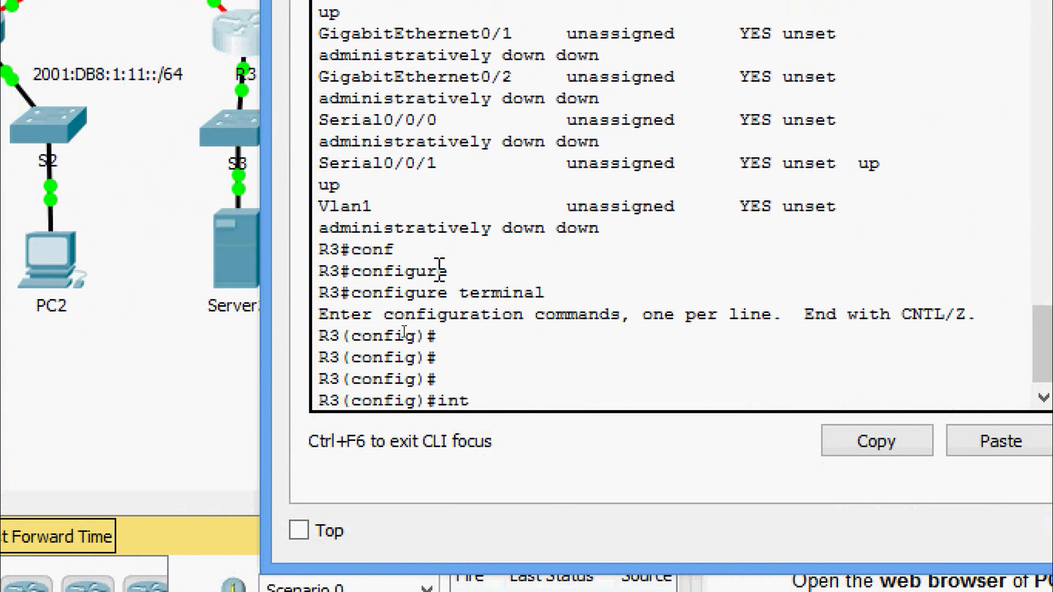
{"action": "type", "text": "er"}
{"action": "key", "text": "Tab"}
{"action": "type", "text": "gi"}
{"action": "key", "text": "Tab"}
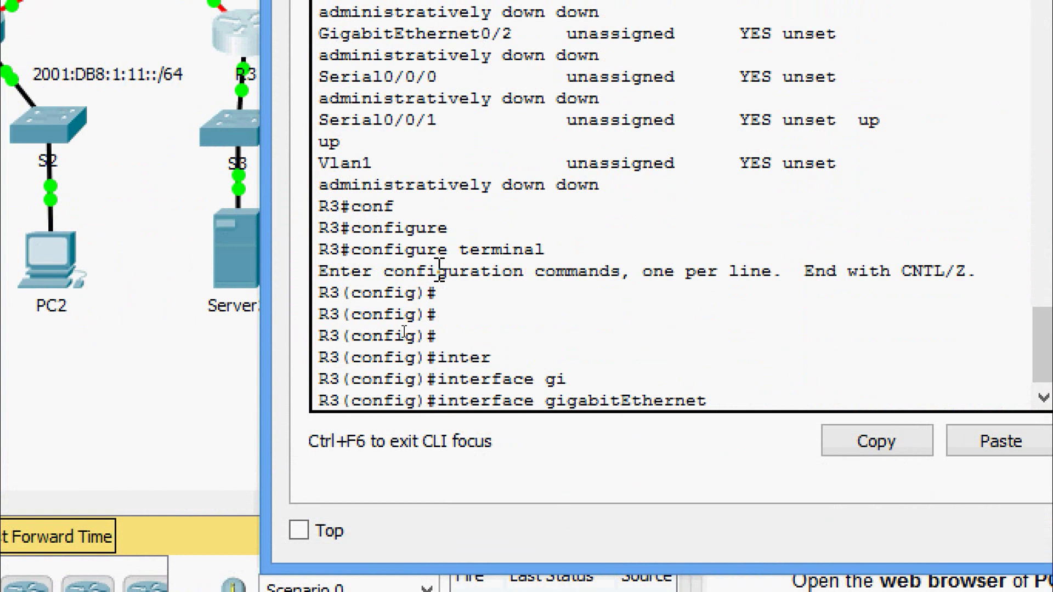
{"action": "type", "text": "0/0"}
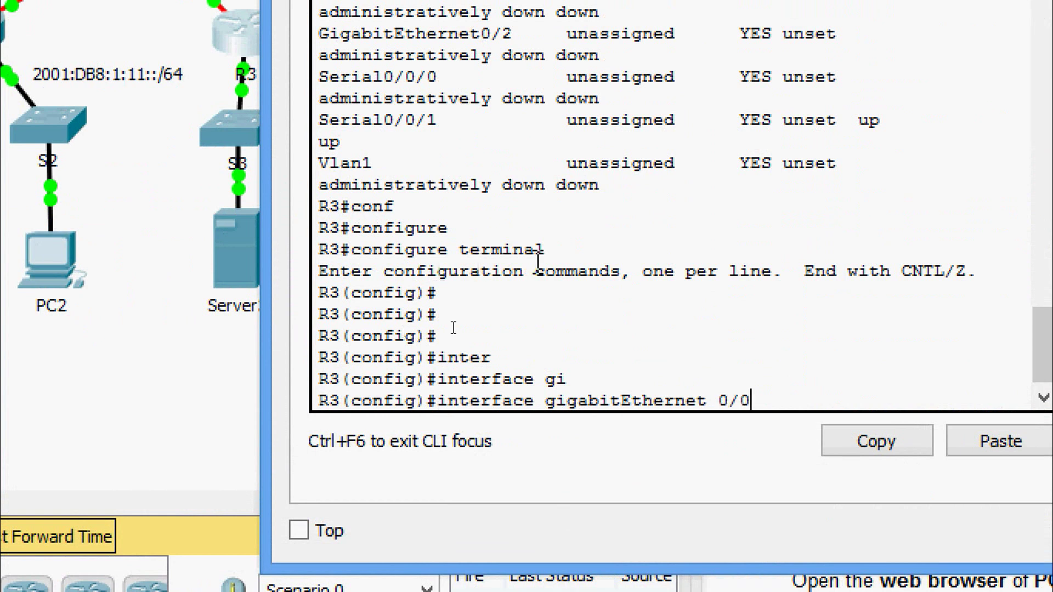
{"action": "key", "text": "Return"}
- Apply 'ipv6 traffic-filter BLOCK_ICMP out' on the interface
{"action": "type", "text": "ipv"}
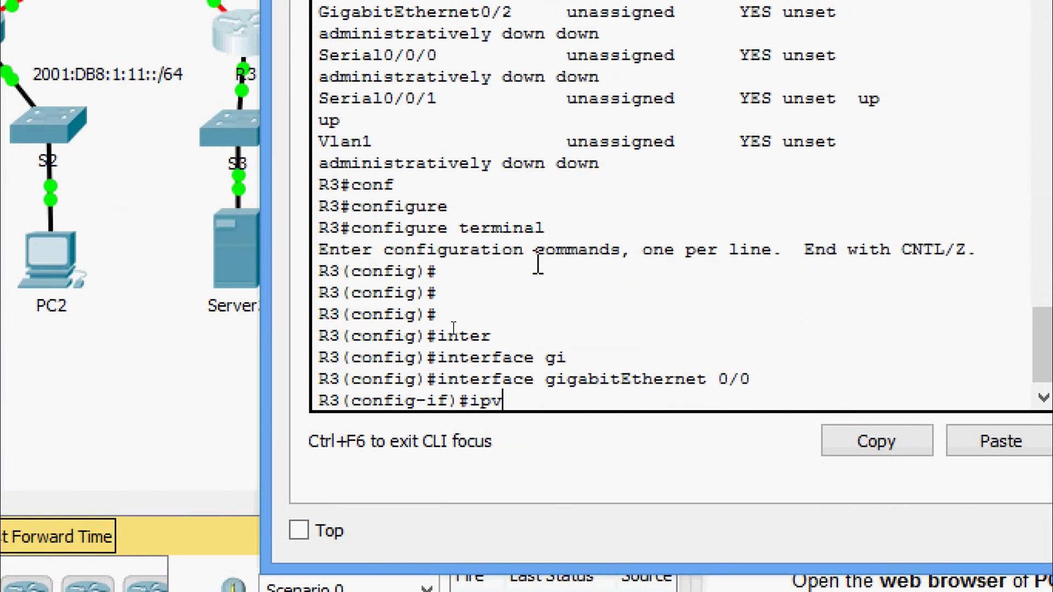
{"action": "key", "text": "Tab"}
{"action": "type", "text": "tr"}
{"action": "key", "text": "Tab"}
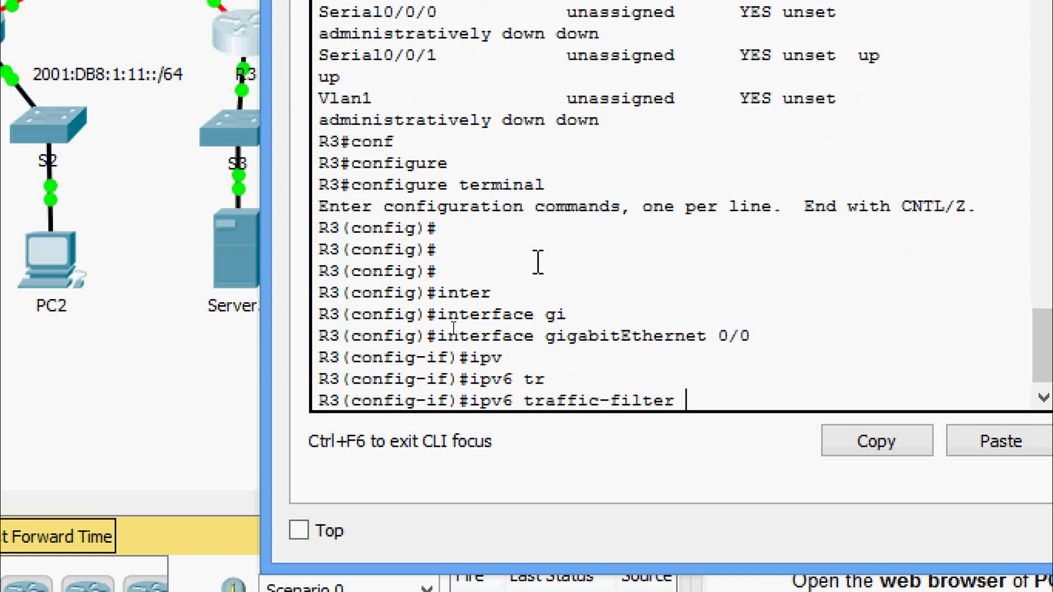
{"action": "type", "text": "?"}
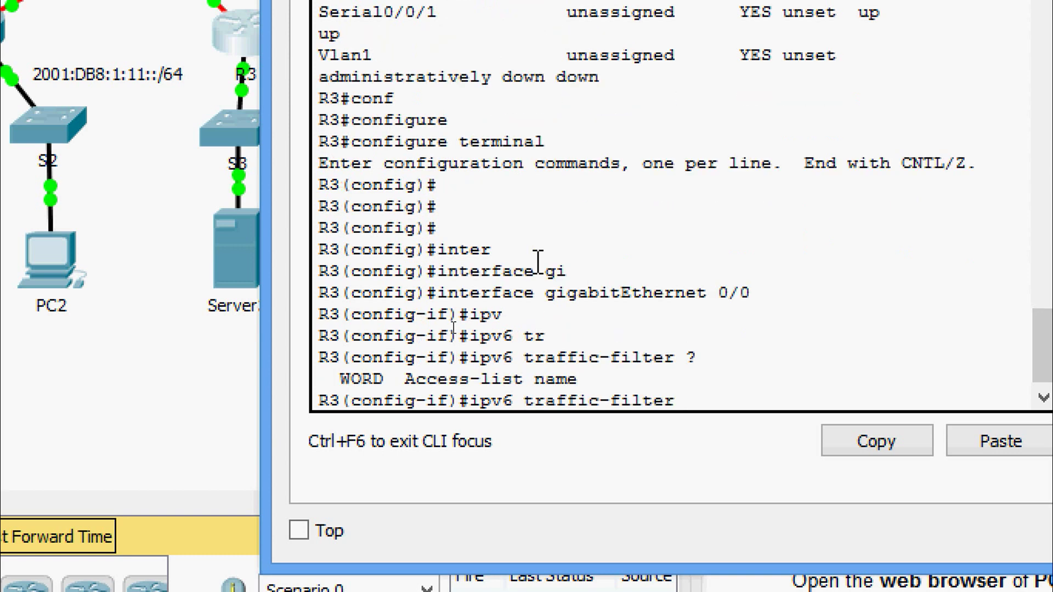
{"action": "type", "text": "BLOCK_ICMP"}
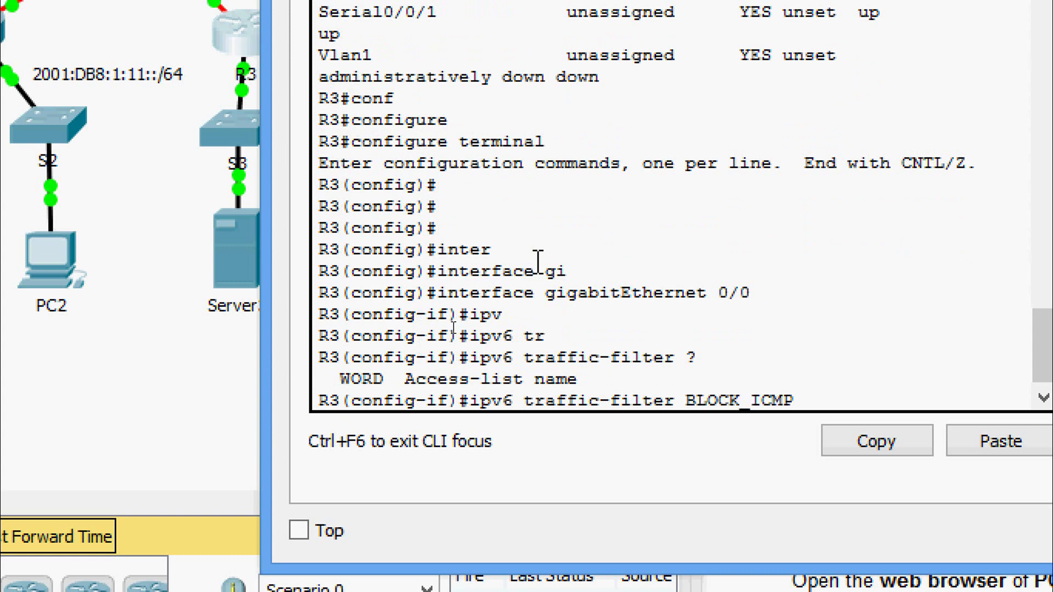
{"action": "type", "text": " ?"}
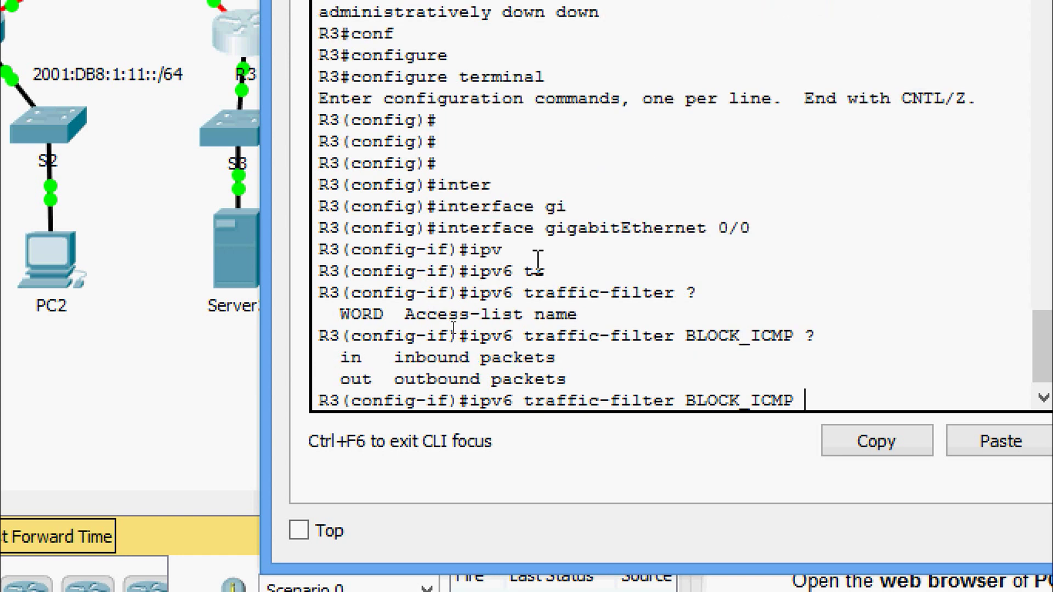
{"action": "type", "text": "OUT"}
{"action": "key", "text": "Tab"}
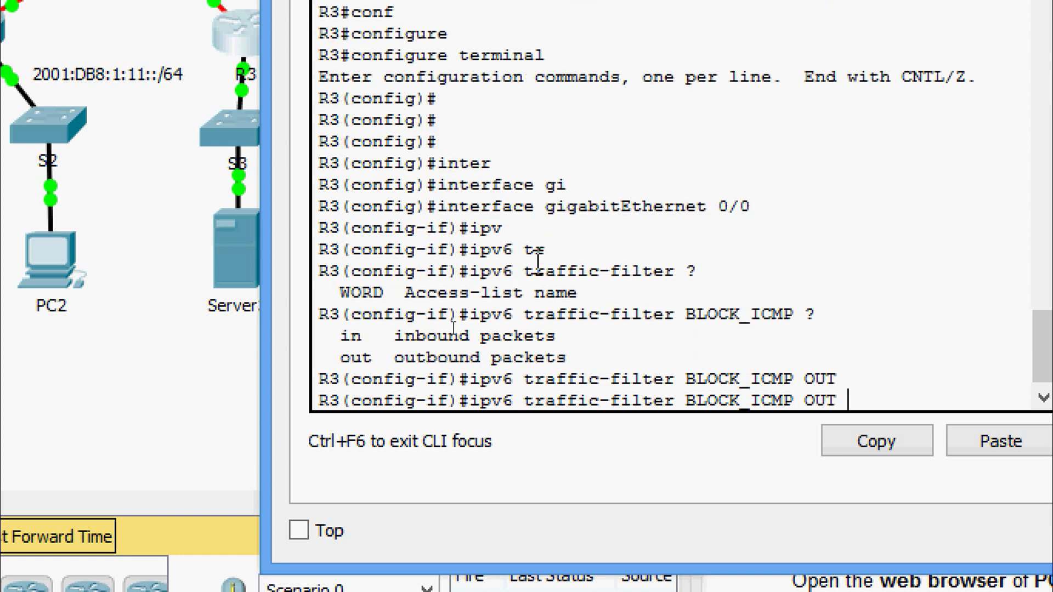
{"action": "key", "text": "Return"}
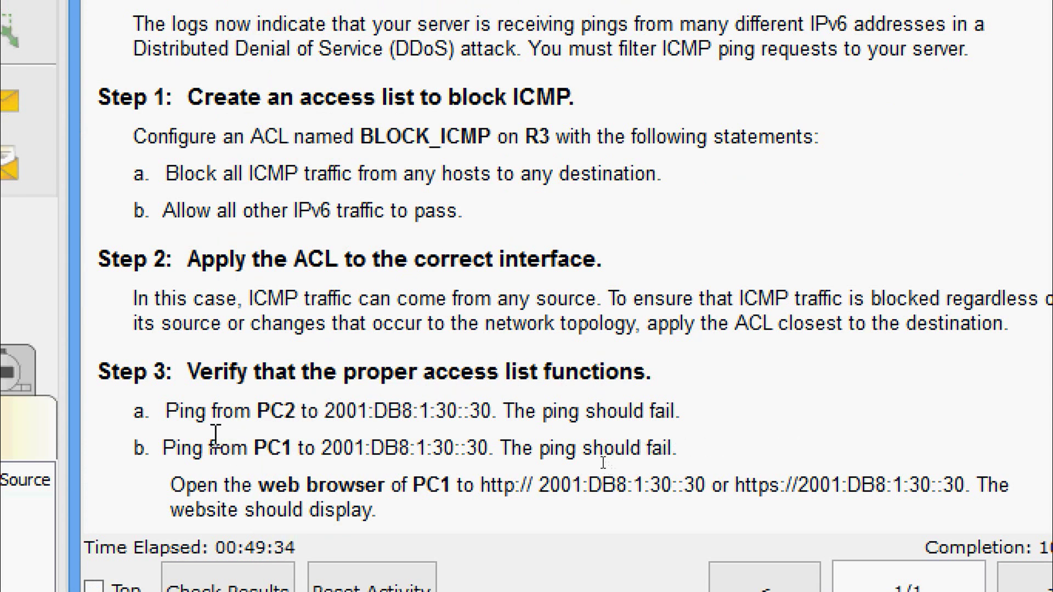
- Select and copy the address 2001:DB8:1:30::30 from Step 3a of the instructions
{"action": "left_click_drag", "start_coordinate": [325, 411], "coordinate": [490, 412]}
{"action": "key", "text": "ctrl+c"}
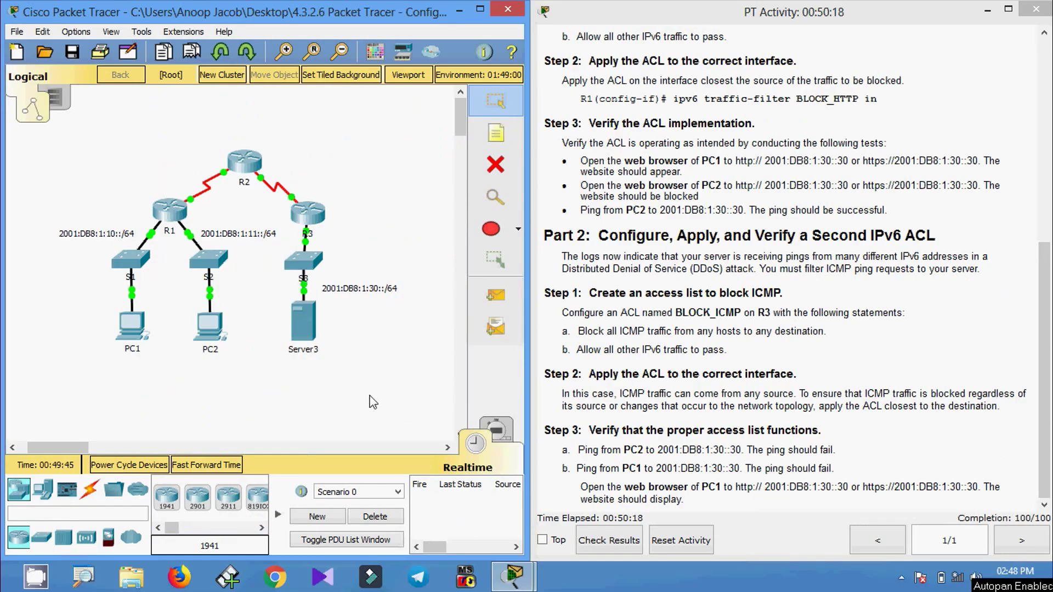
- Rerun PC2's ping to 2001:DB8:1:30::30 from its Command Prompt to confirm it fails
{"action": "left_click", "coordinate": [210, 328]}
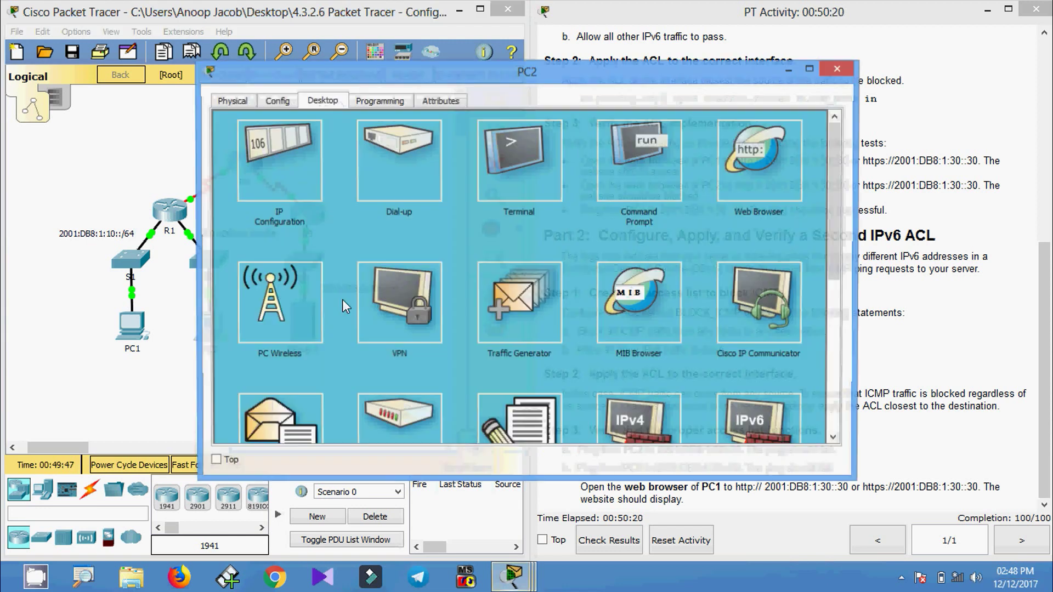
{"action": "left_click", "coordinate": [627, 180]}
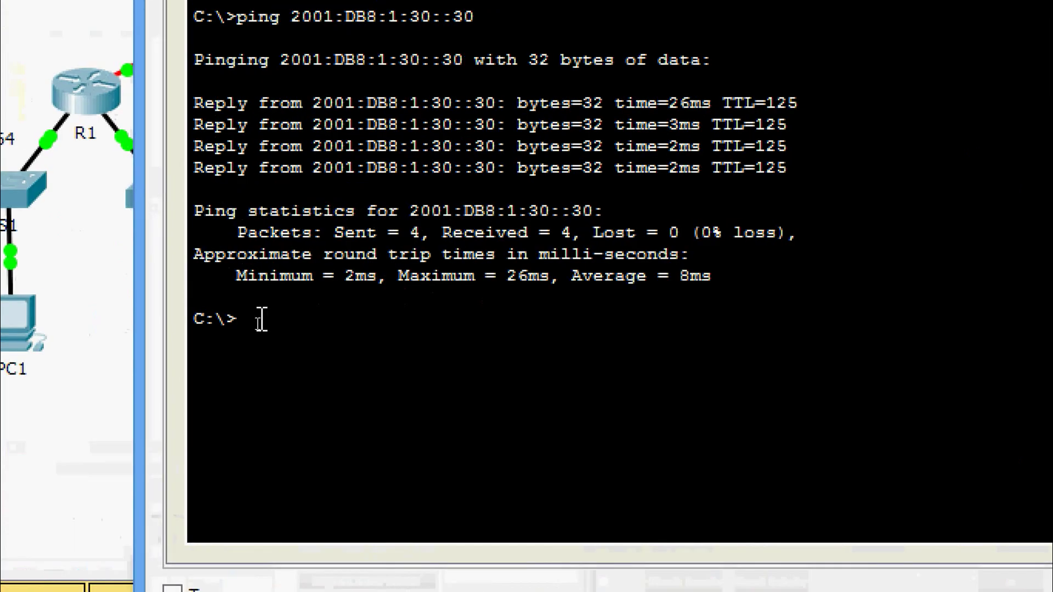
{"action": "key", "text": "Up"}
{"action": "key", "text": "Return"}
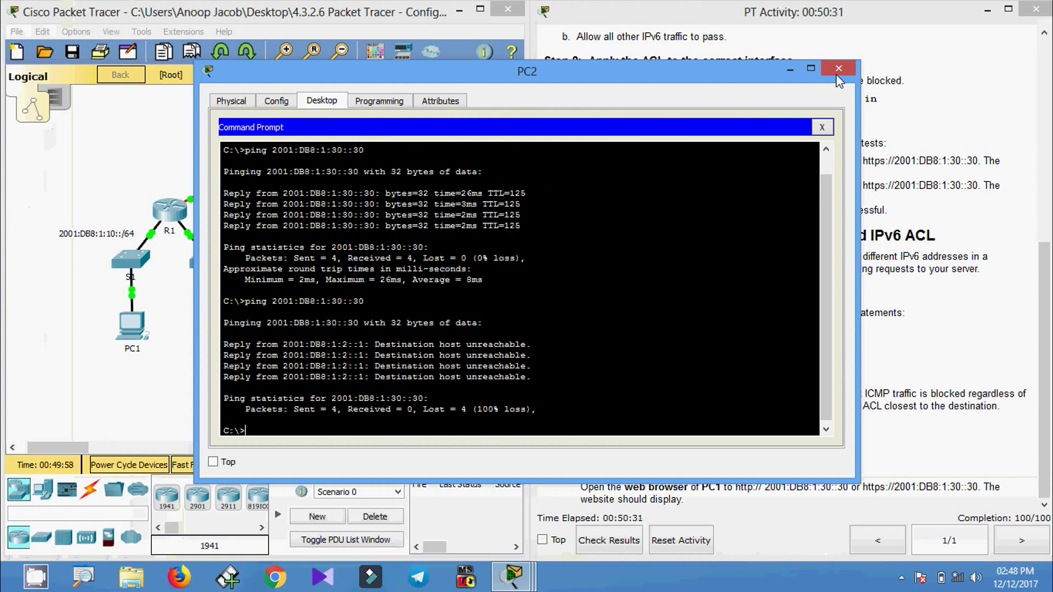
{"action": "left_click", "coordinate": [834, 75]}
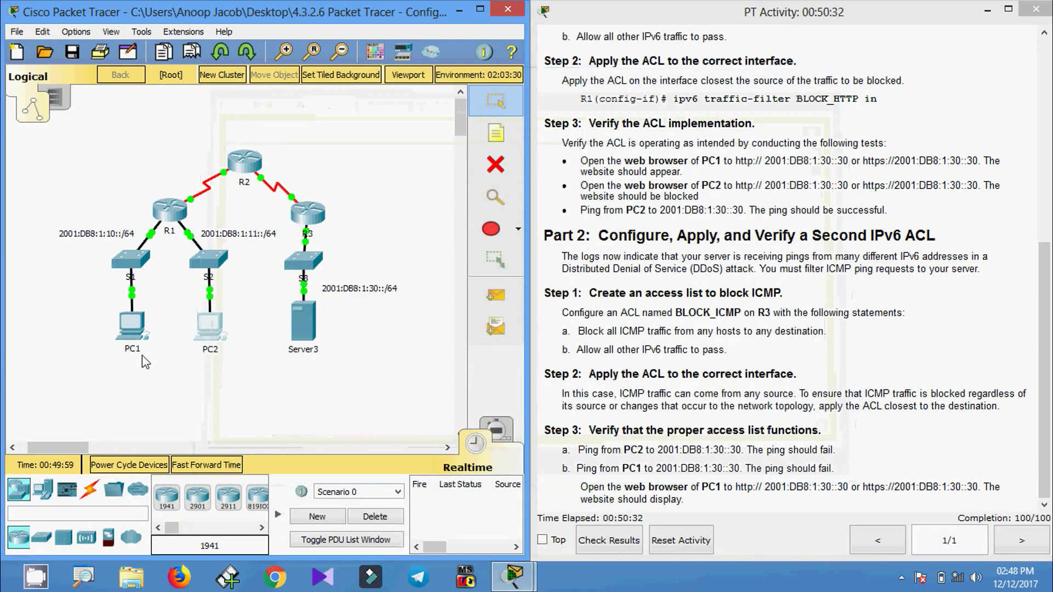
- Ping 2001:DB8:1:30::30 from PC1's Command Prompt and confirm Destination host unreachable
{"action": "left_click", "coordinate": [129, 327]}
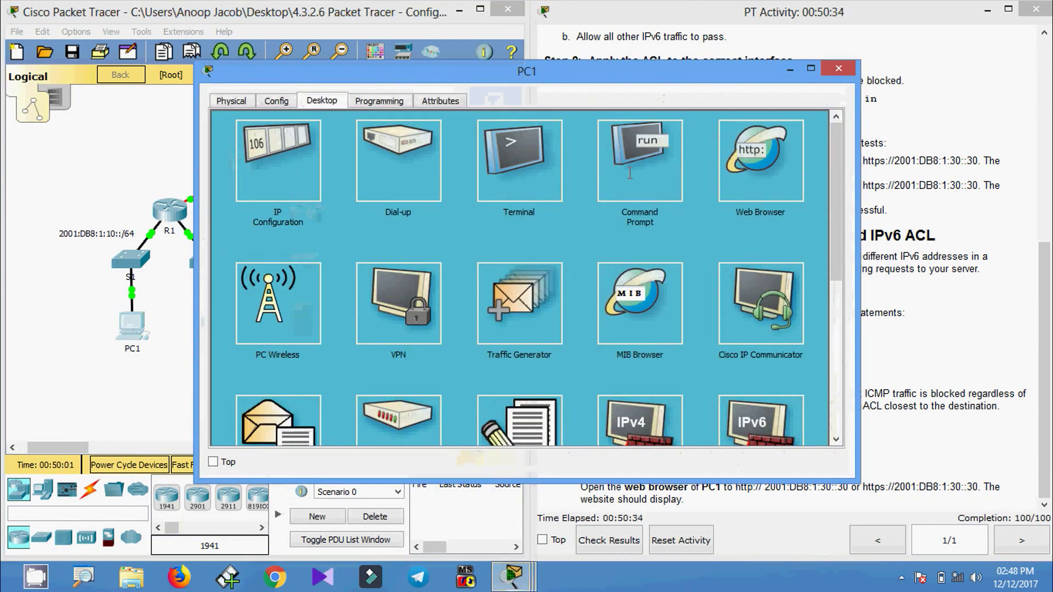
{"action": "left_click", "coordinate": [630, 174]}
{"action": "type", "text": "ping"}
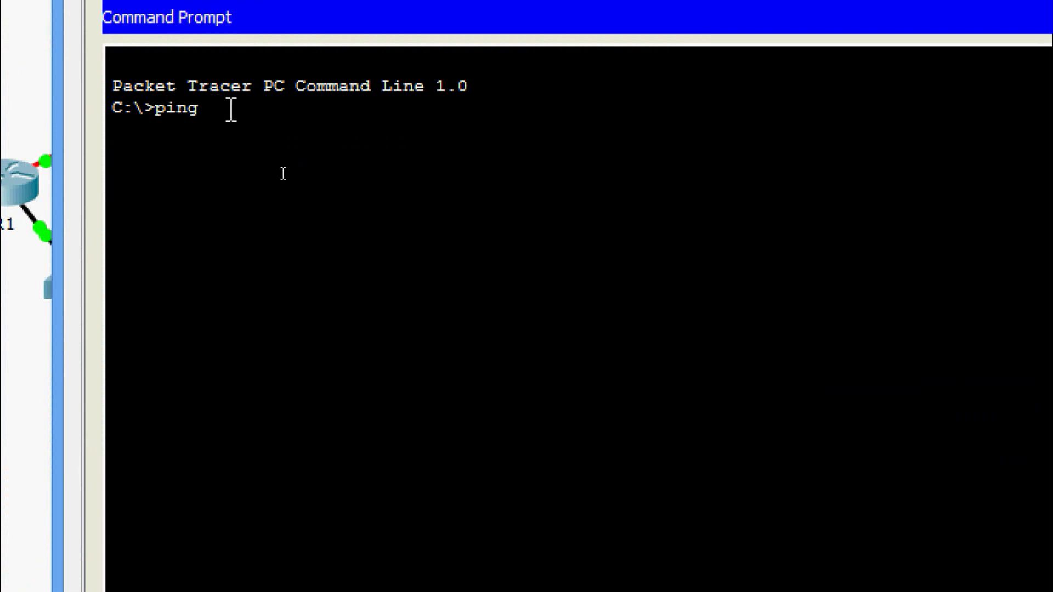
{"action": "right_click", "coordinate": [230, 114]}
{"action": "left_click", "coordinate": [257, 160]}
{"action": "key", "text": "Return"}
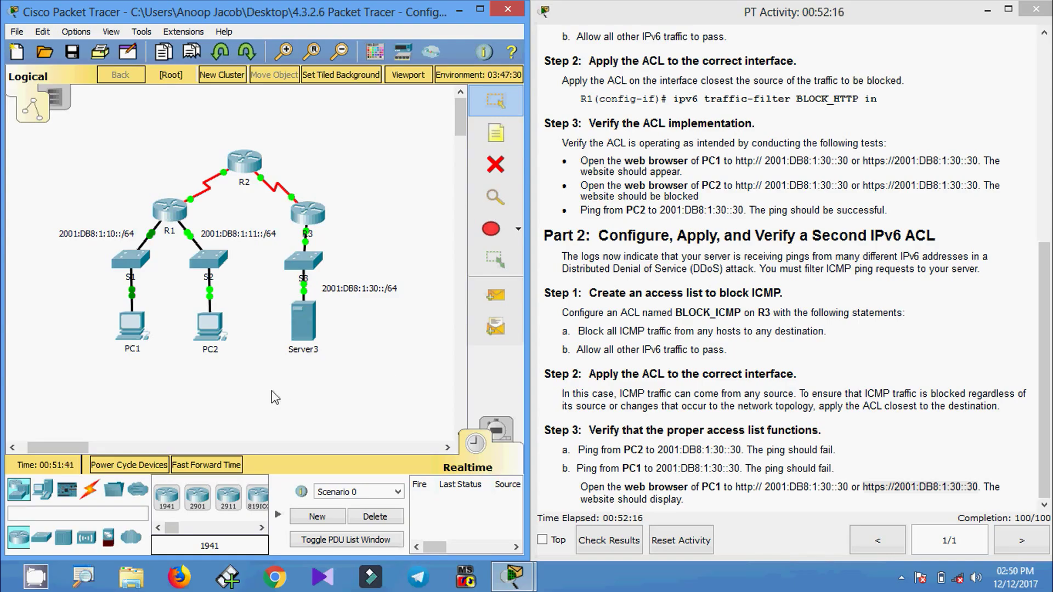
{"action": "left_click", "coordinate": [144, 343]}
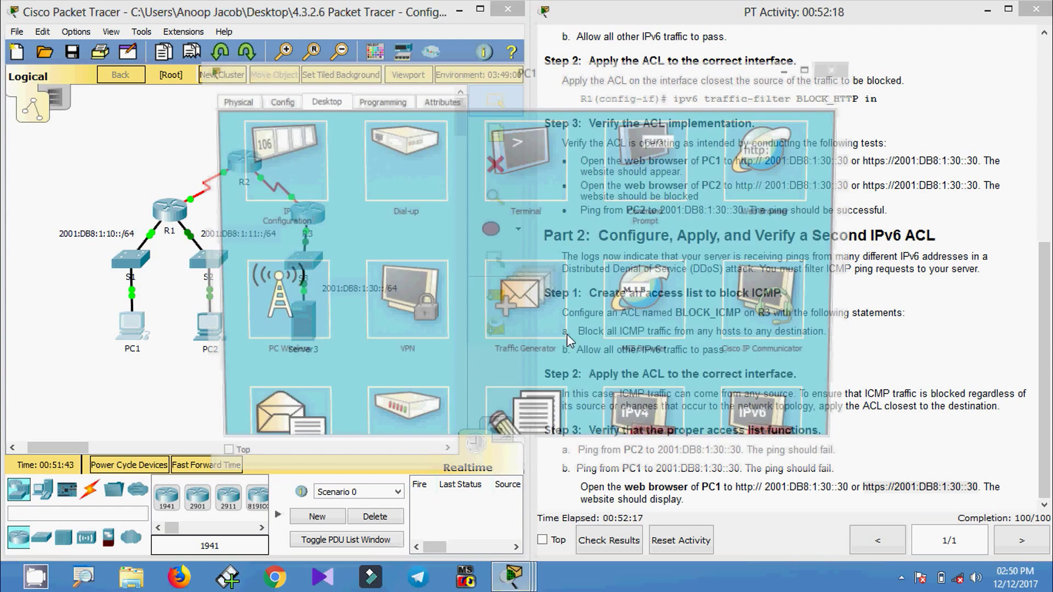
{"action": "left_click", "coordinate": [738, 199]}
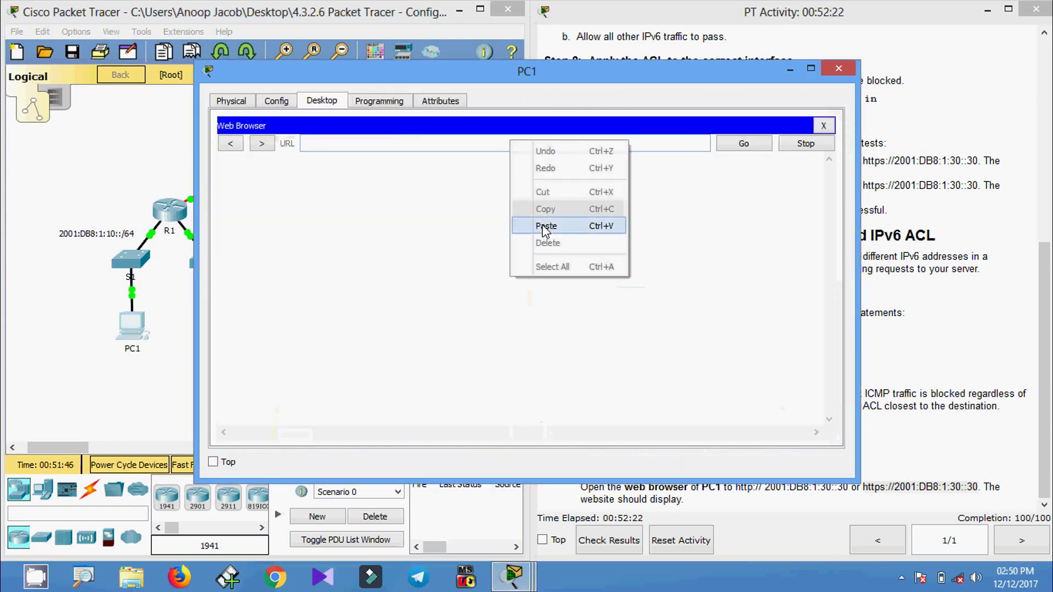
{"action": "left_click", "coordinate": [547, 222]}
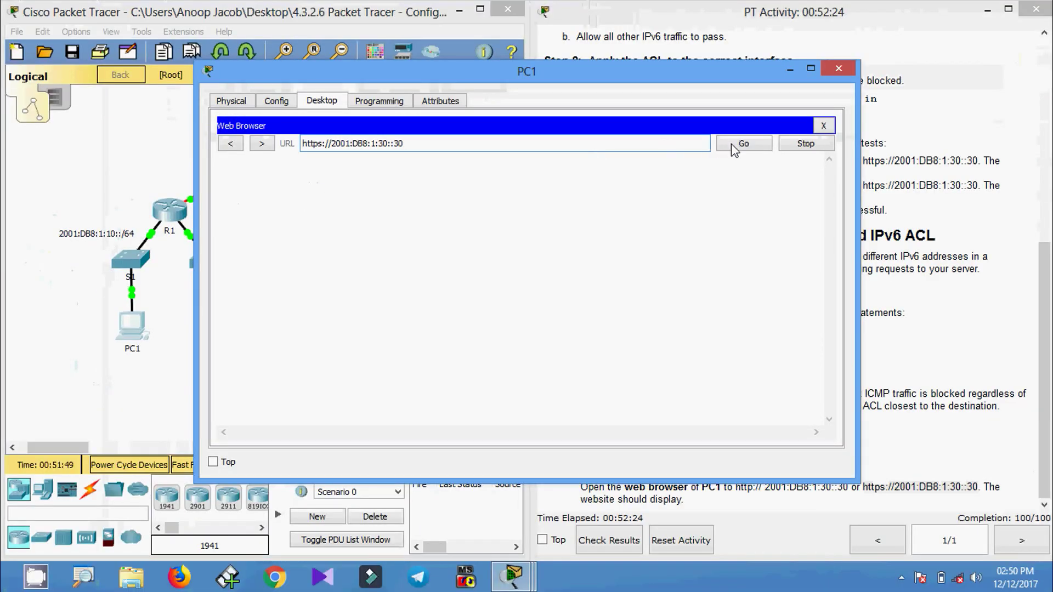
{"action": "left_click", "coordinate": [743, 145]}
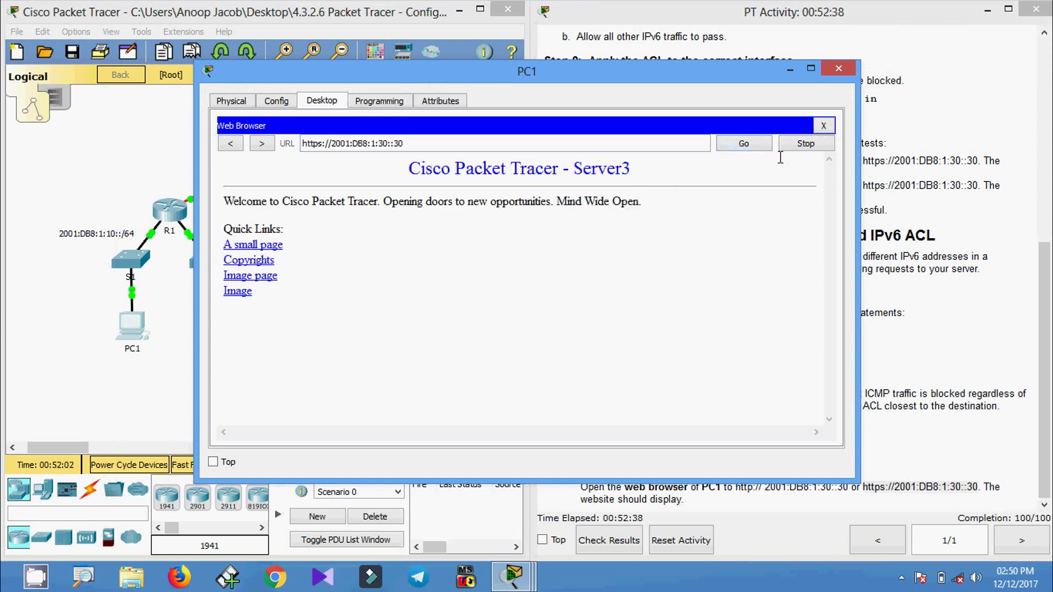
{"action": "left_click", "coordinate": [824, 126]}
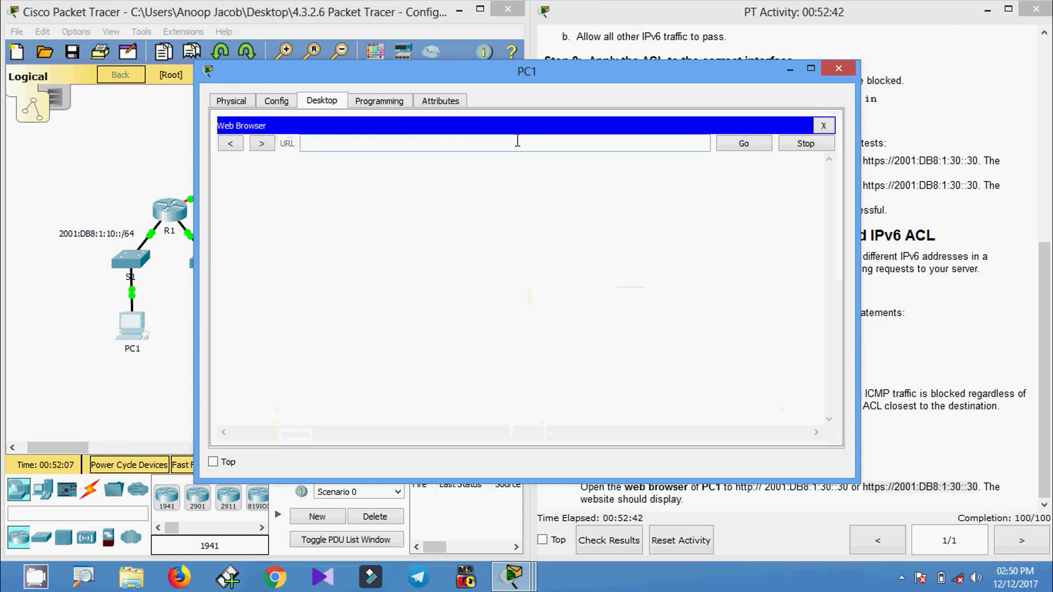
{"action": "left_click", "coordinate": [547, 225]}
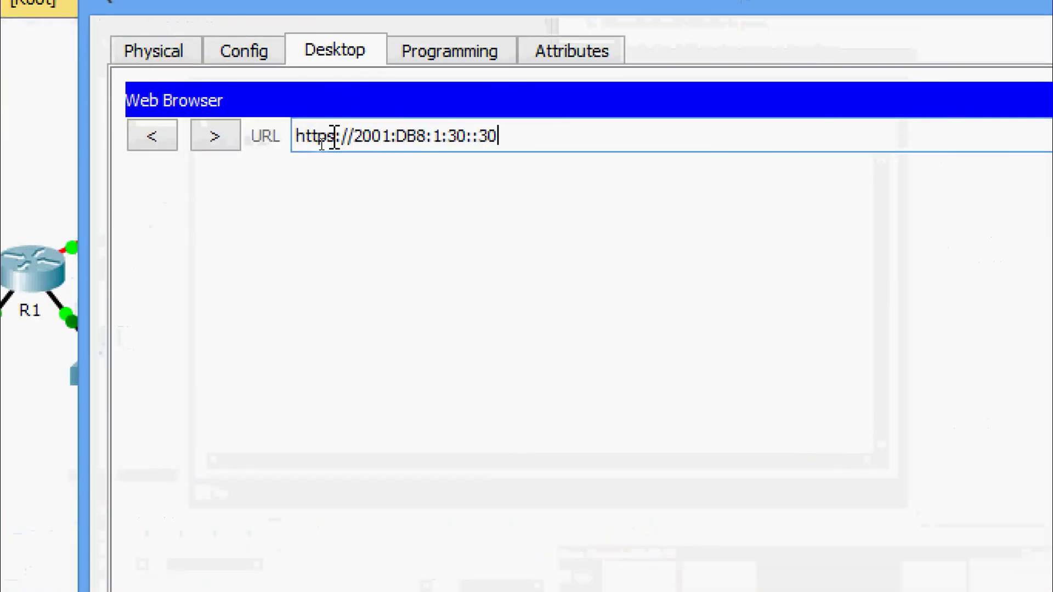
{"action": "key", "text": "Delete"}
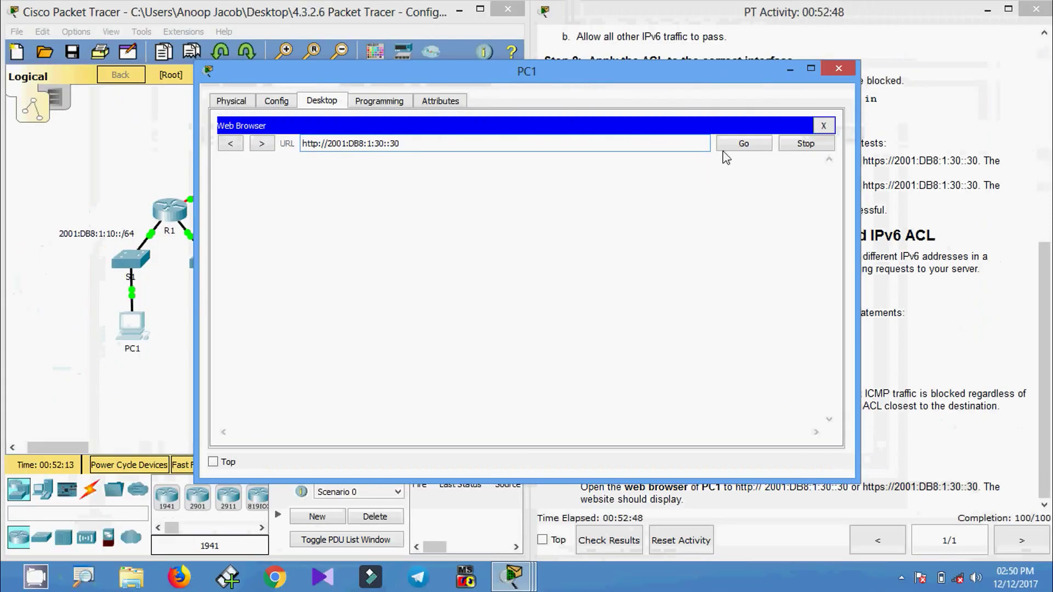
{"action": "left_click", "coordinate": [741, 144]}
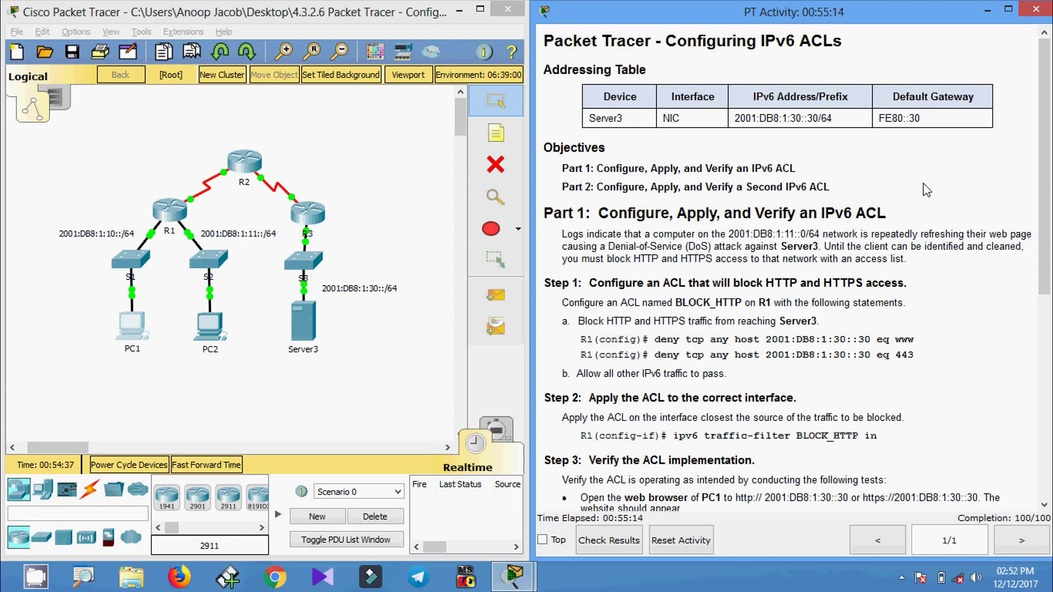
- Scroll the activity instructions down to Part 2 Steps 1–3
{"action": "left_click_drag", "start_coordinate": [1040, 181], "coordinate": [1040, 370]}
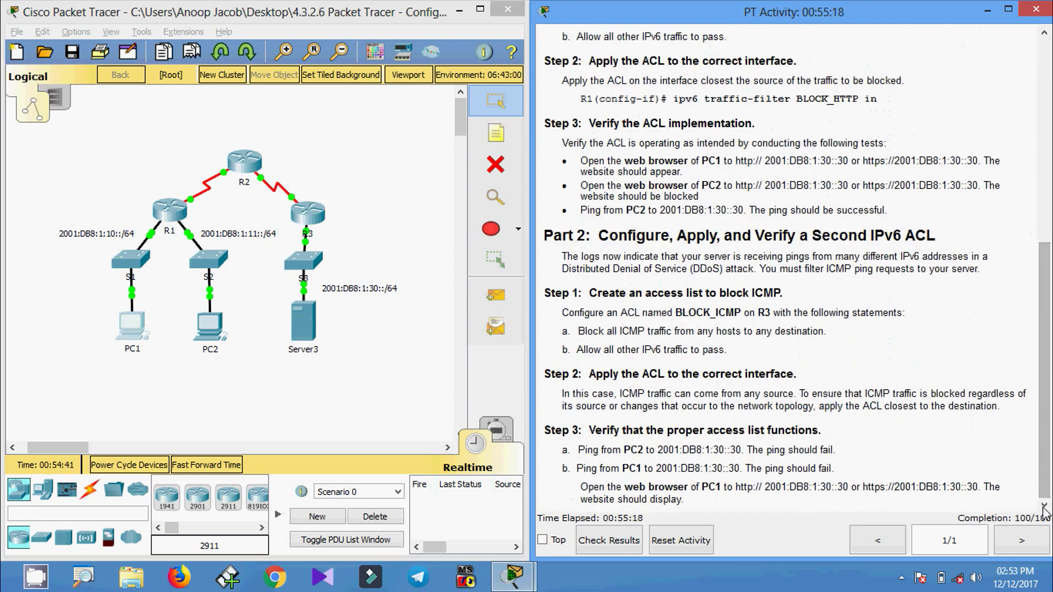